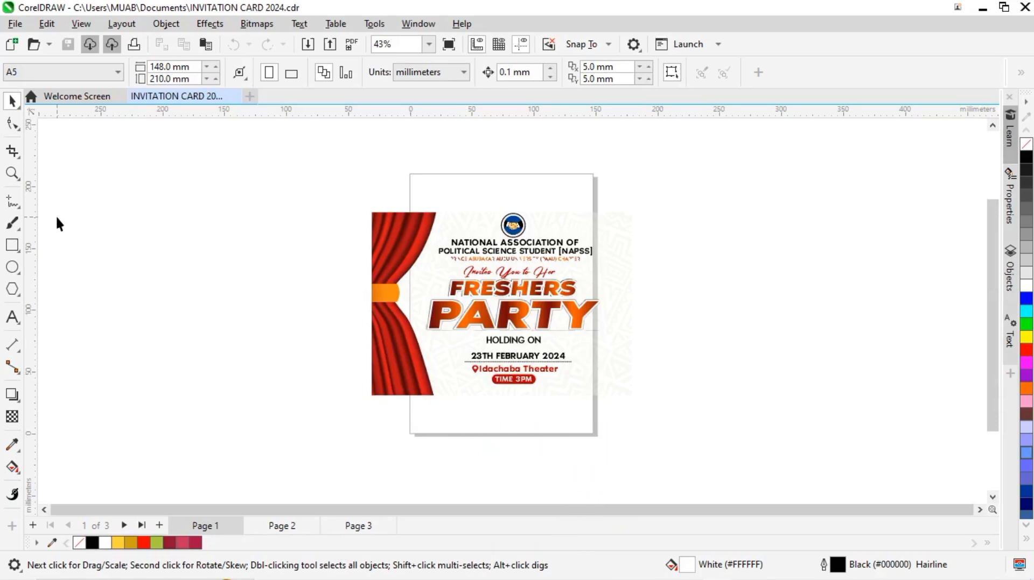
Step: Draw a rectangle about 167 by 130 mm to the left of the invitation card and move it slightly down
{"action": "left_click", "coordinate": [13, 245]}
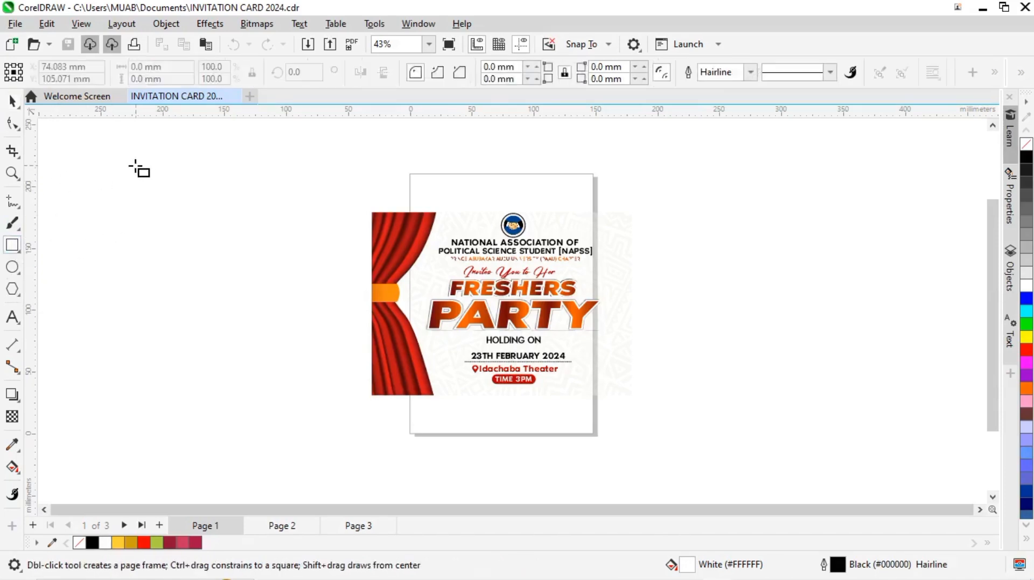
{"action": "left_click_drag", "start_coordinate": [130, 154], "coordinate": [338, 314]}
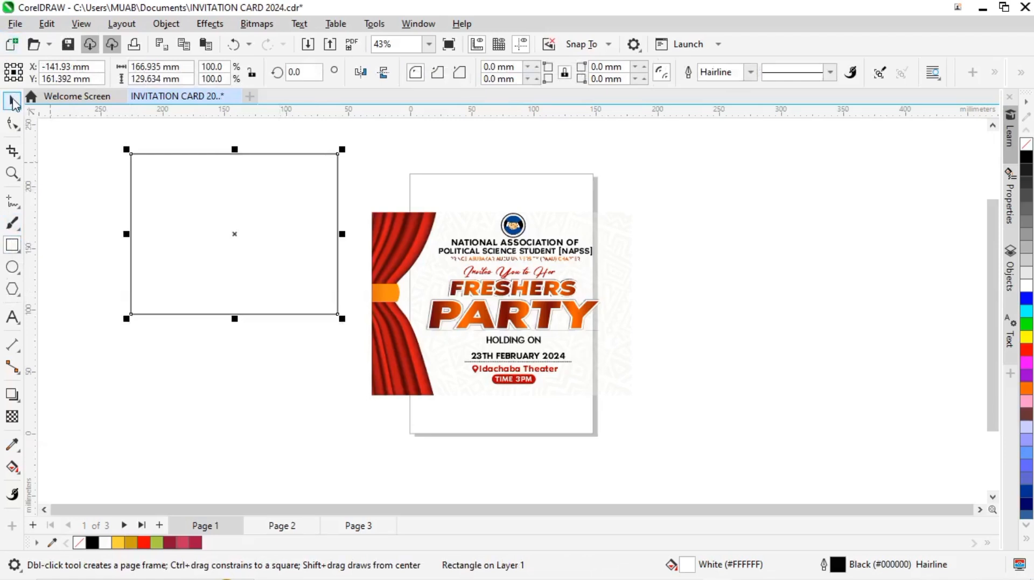
{"action": "left_click", "coordinate": [14, 102]}
{"action": "left_click_drag", "start_coordinate": [242, 221], "coordinate": [236, 266]}
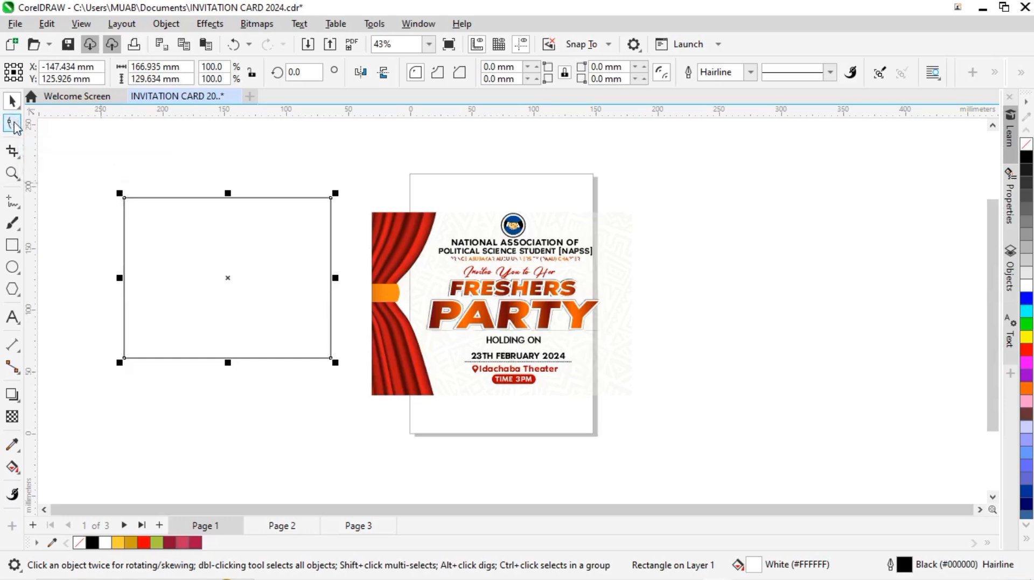
Step: Round all four corners of the rectangle to about 45 mm with the Shape tool and restore them to square
{"action": "left_click", "coordinate": [16, 128]}
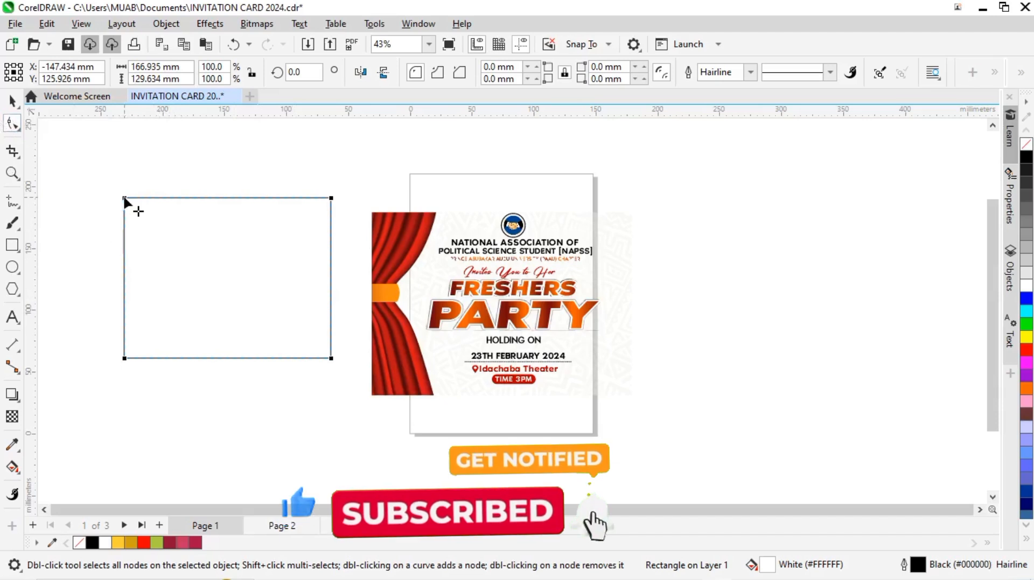
{"action": "left_click_drag", "start_coordinate": [124, 199], "coordinate": [228, 285]}
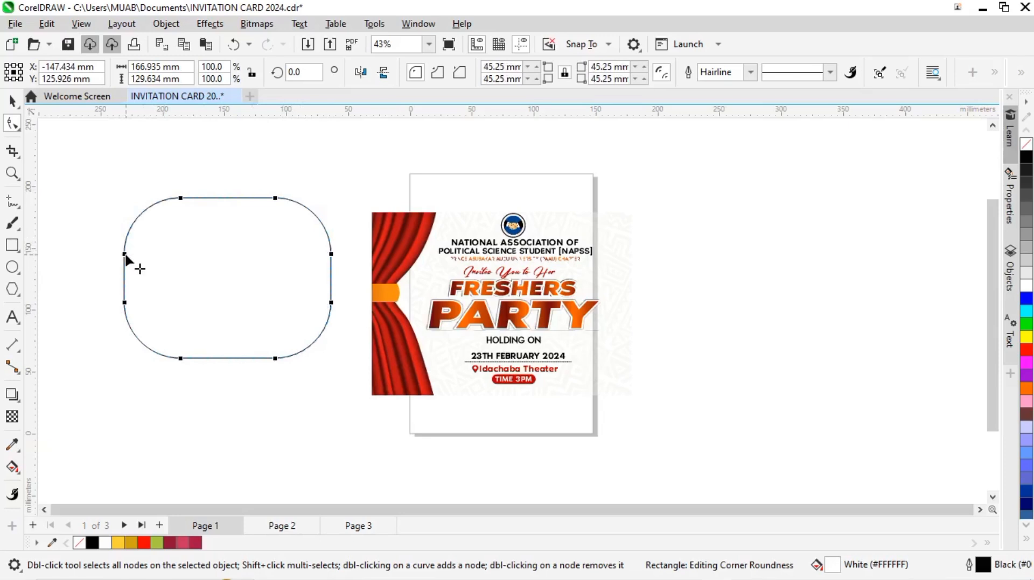
{"action": "left_click_drag", "start_coordinate": [125, 256], "coordinate": [101, 194]}
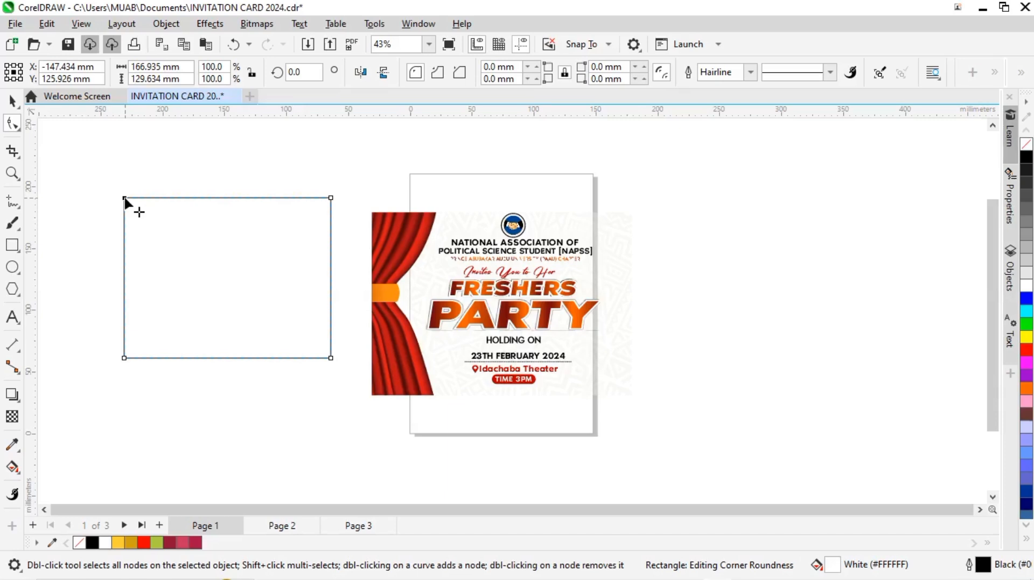
Step: Round only the rectangle's upper-left and lower-right corners to about 65 mm
{"action": "left_click_drag", "start_coordinate": [129, 203], "coordinate": [210, 284]}
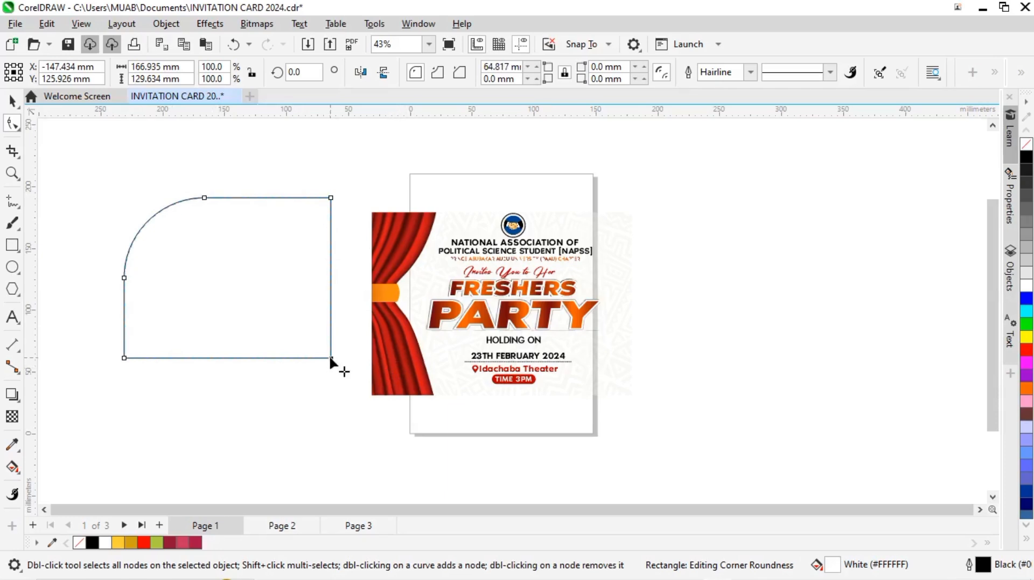
{"action": "left_click_drag", "start_coordinate": [330, 358], "coordinate": [188, 265]}
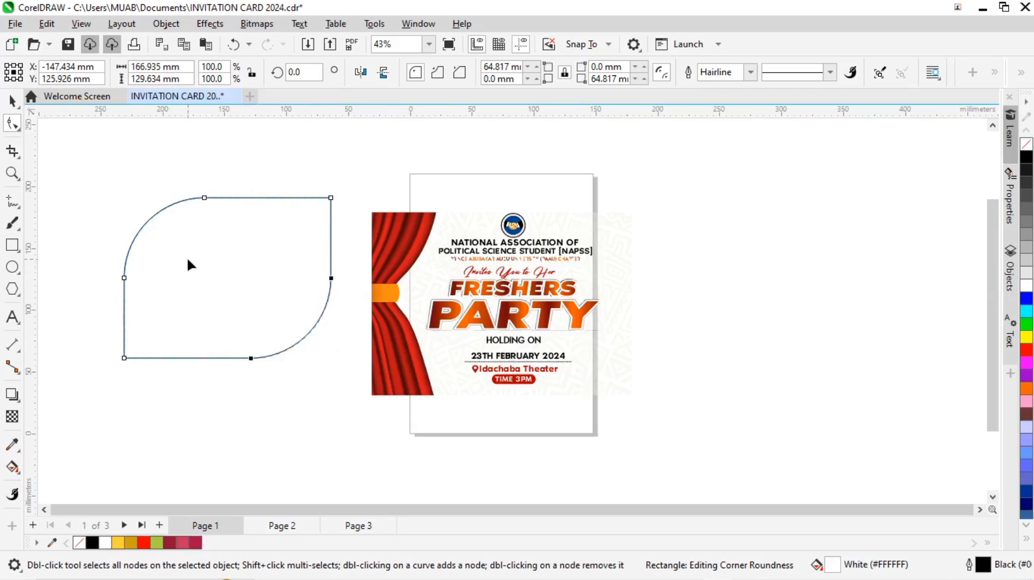
{"action": "left_click", "coordinate": [11, 100]}
Step: Draw a second rectangle about 128 by 122 mm to the right of the invitation card
{"action": "left_click", "coordinate": [15, 247]}
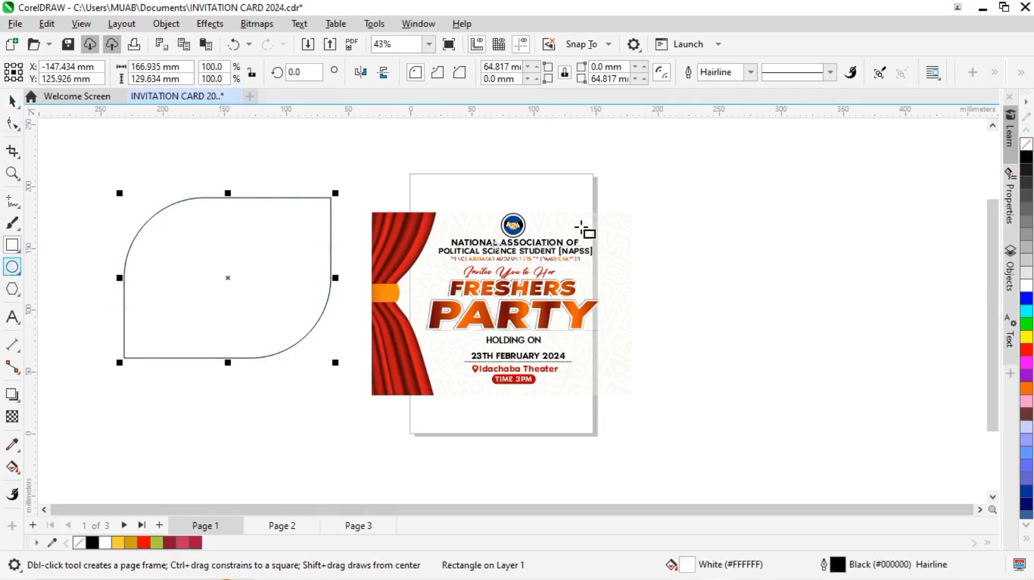
{"action": "left_click_drag", "start_coordinate": [672, 198], "coordinate": [830, 348]}
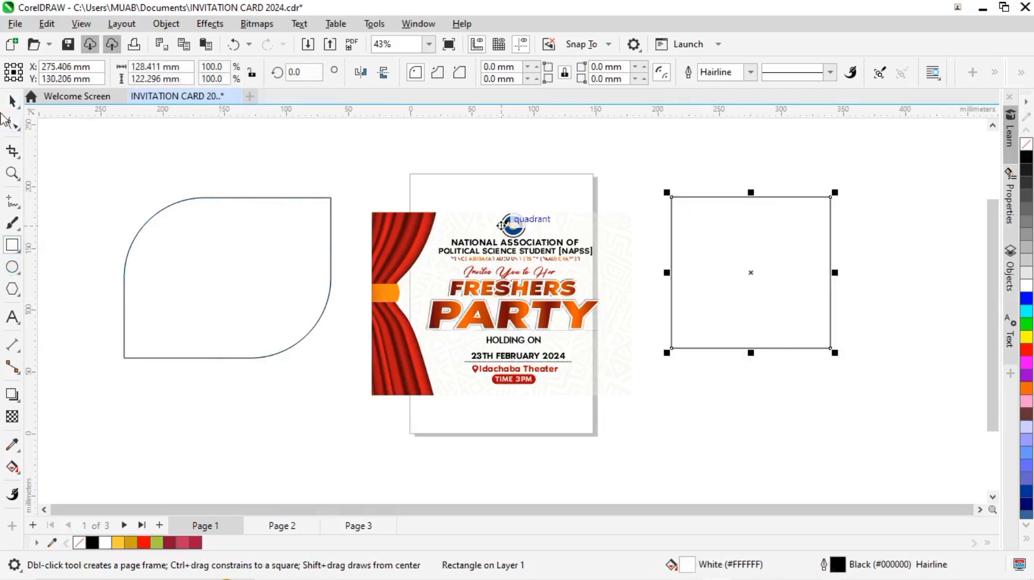
{"action": "left_click", "coordinate": [12, 100]}
Step: Convert the second rectangle to curves and delete its upper-right node to form a right triangle
{"action": "left_click", "coordinate": [13, 124]}
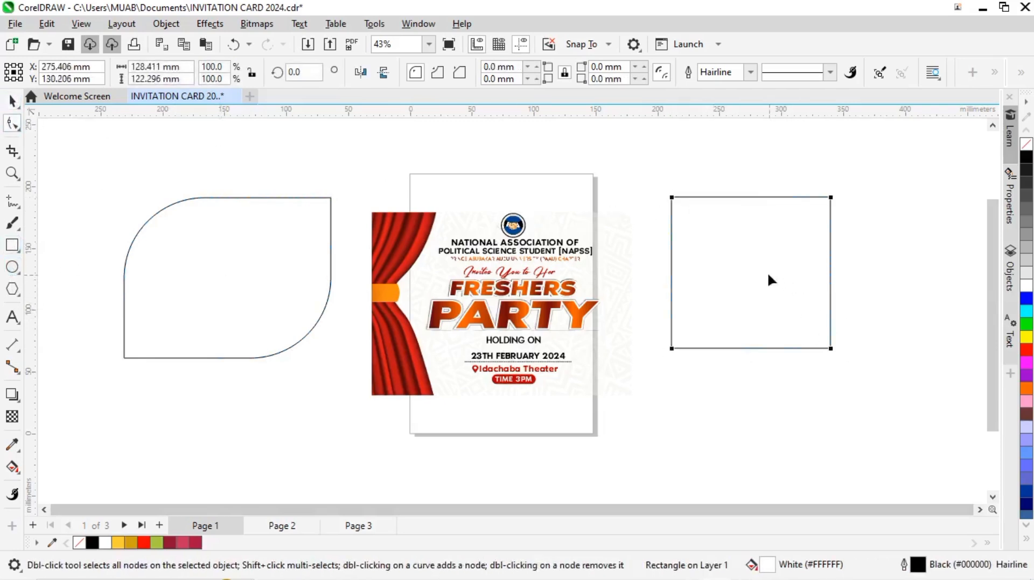
{"action": "right_click", "coordinate": [700, 217]}
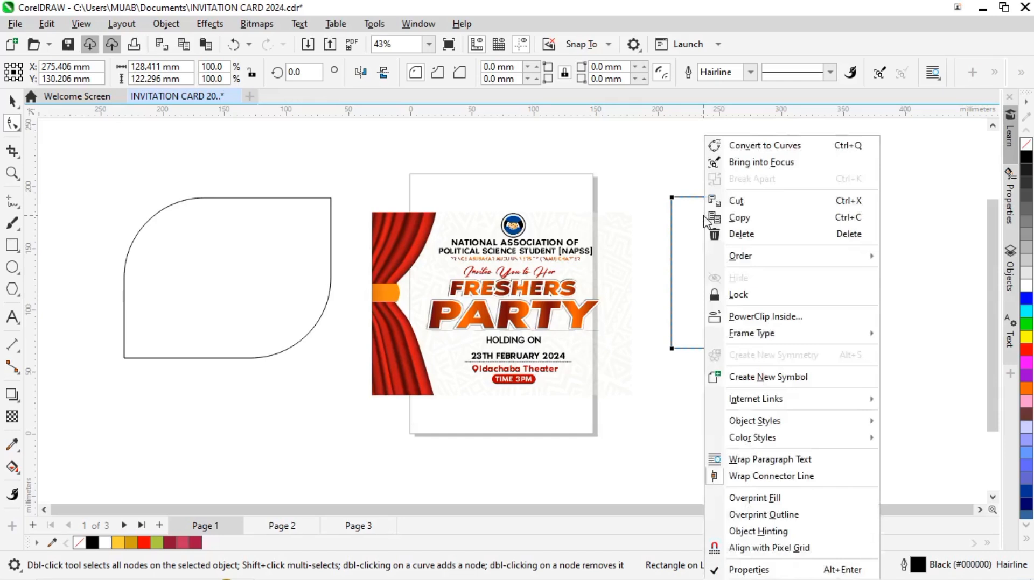
{"action": "left_click", "coordinate": [775, 146]}
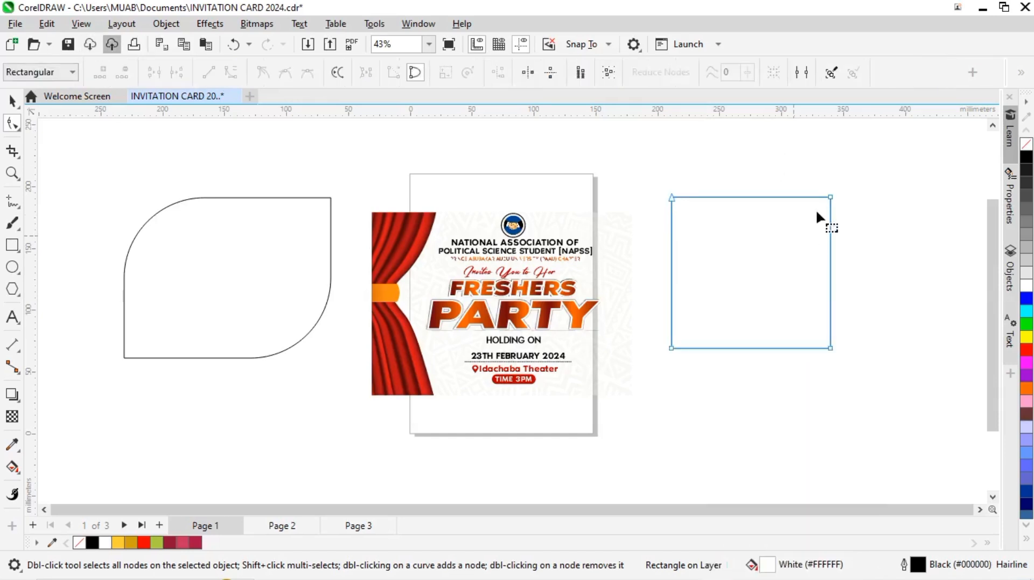
{"action": "left_click_drag", "start_coordinate": [830, 197], "coordinate": [773, 300]}
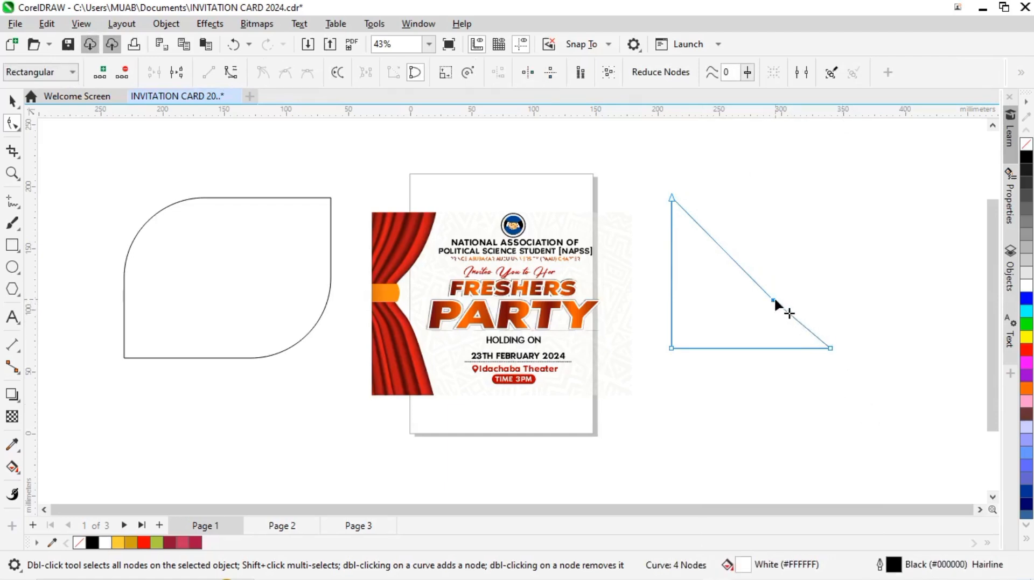
{"action": "key", "text": "Delete"}
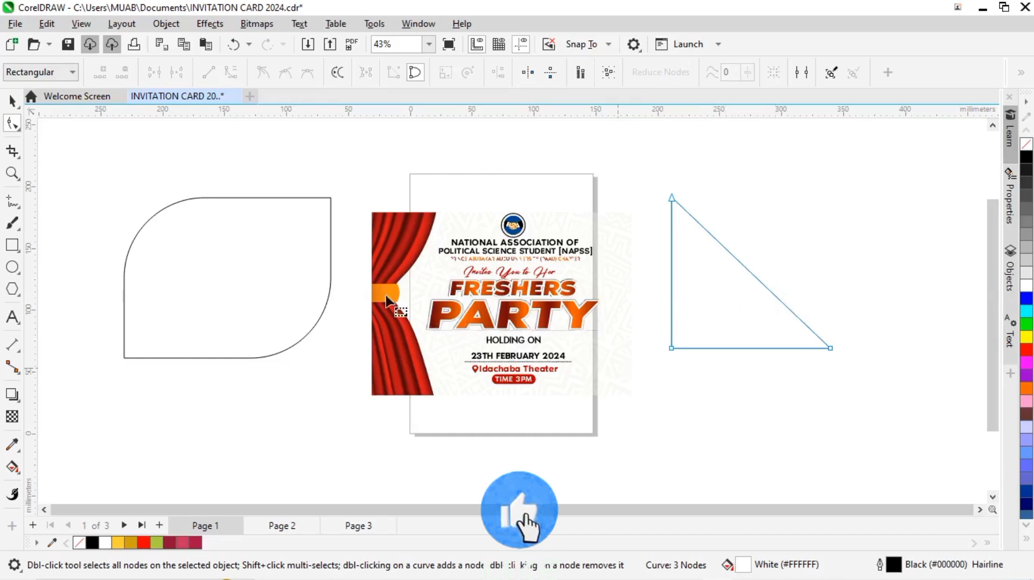
Step: Draw a narrow rectangle about 63 by 103 mm to the right of the triangle
{"action": "left_click", "coordinate": [12, 244]}
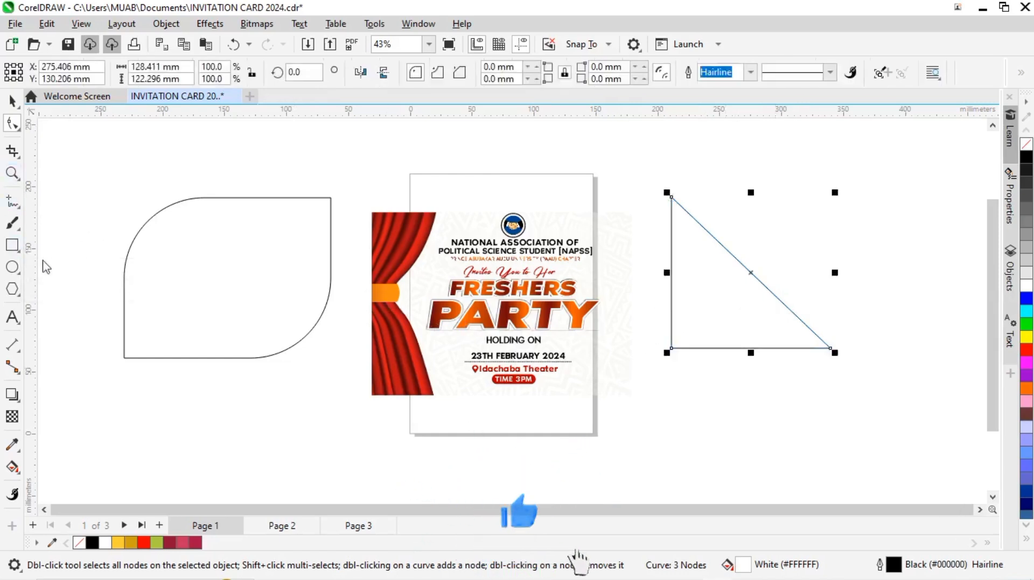
{"action": "left_click_drag", "start_coordinate": [863, 202], "coordinate": [942, 330]}
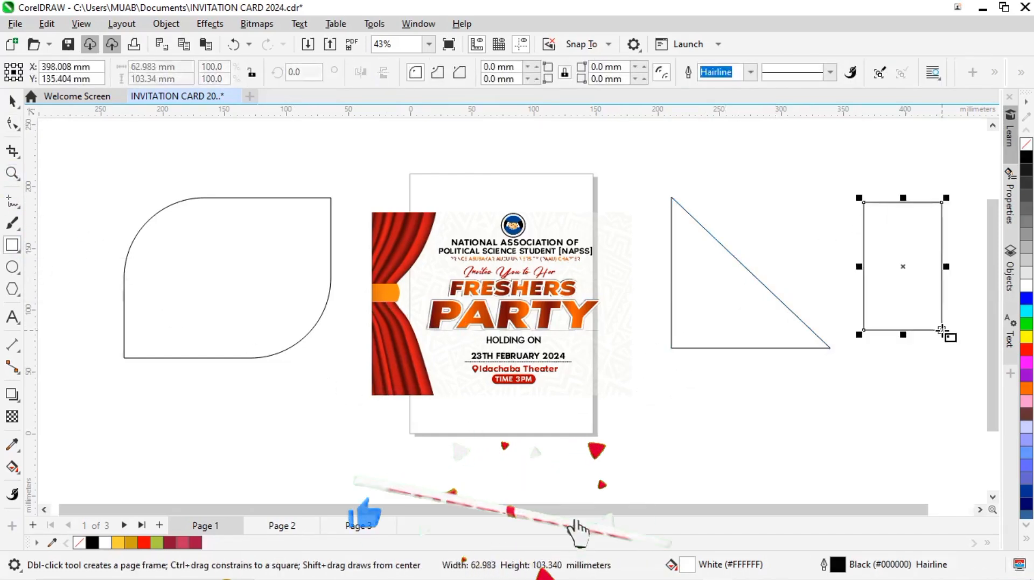
{"action": "key", "text": "space"}
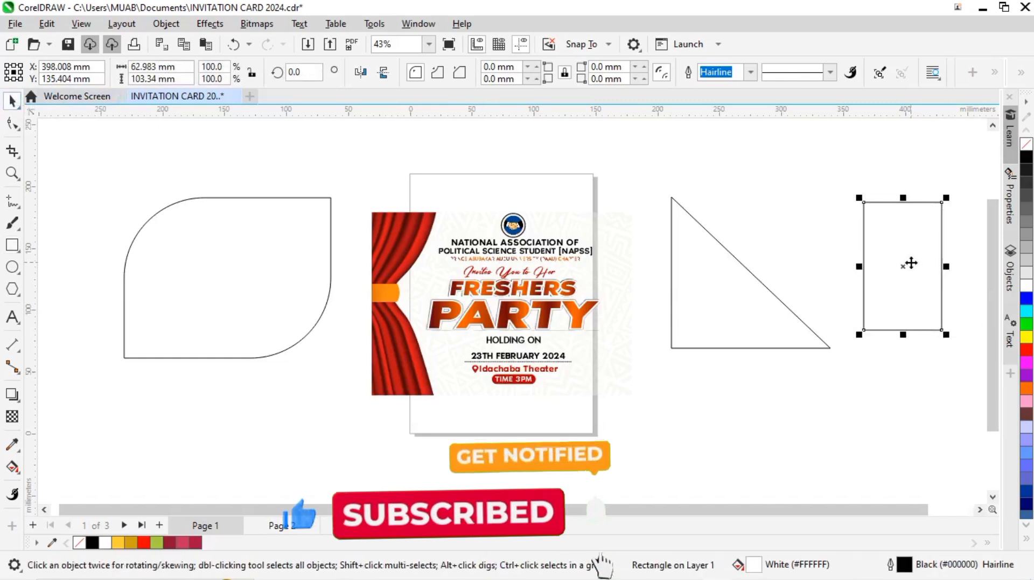
Step: Move the triangle up and place the narrow rectangle beneath it, widened to about 131 mm
{"action": "left_click_drag", "start_coordinate": [865, 258], "coordinate": [422, 177]}
{"action": "scroll", "coordinate": [343, 191], "scroll_direction": "down", "scroll_amount": 1}
{"action": "left_click_drag", "start_coordinate": [344, 171], "coordinate": [775, 397]}
{"action": "left_click_drag", "start_coordinate": [656, 302], "coordinate": [654, 227]}
{"action": "left_click_drag", "start_coordinate": [805, 396], "coordinate": [702, 322]}
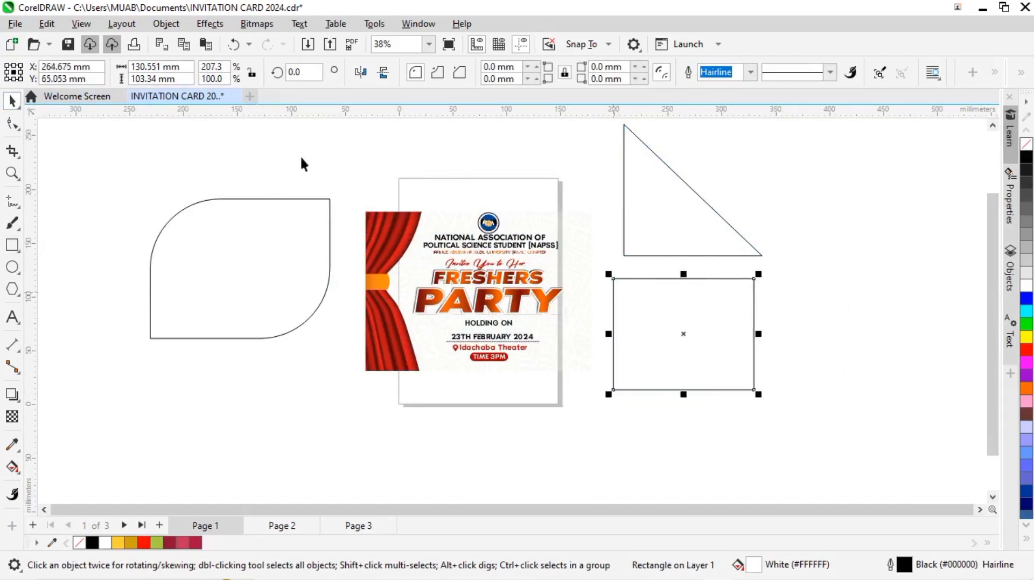
Step: Convert the rectangle below the triangle to curves and turn its top edge into a curve segment
{"action": "left_click", "coordinate": [12, 129]}
{"action": "right_click", "coordinate": [732, 336]}
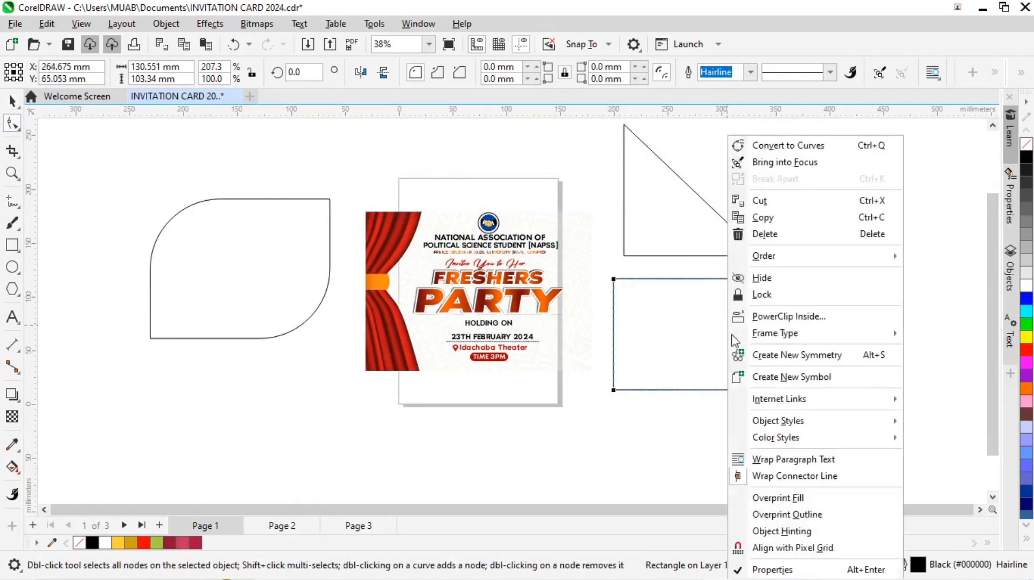
{"action": "left_click", "coordinate": [787, 145]}
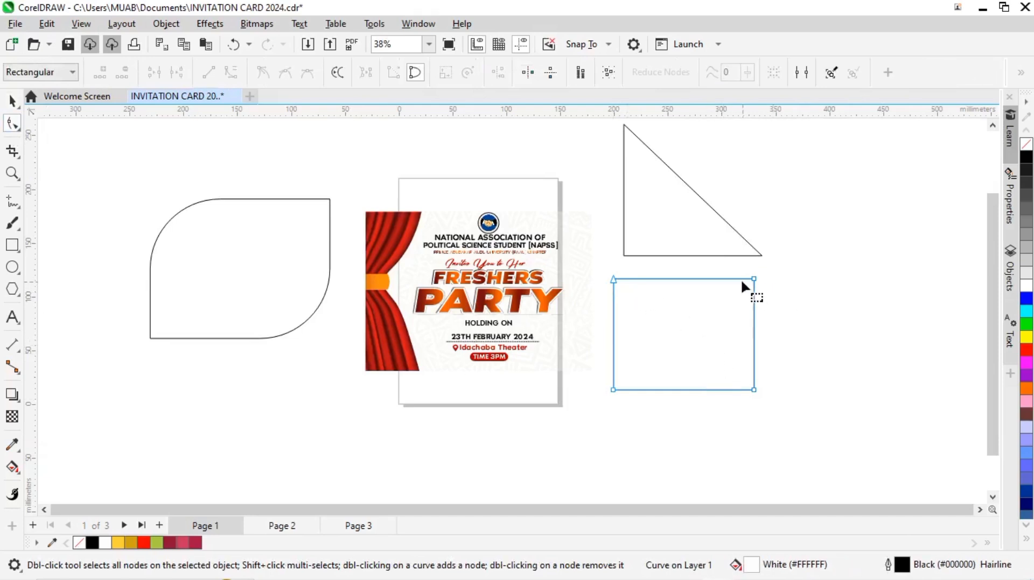
{"action": "left_click", "coordinate": [754, 279]}
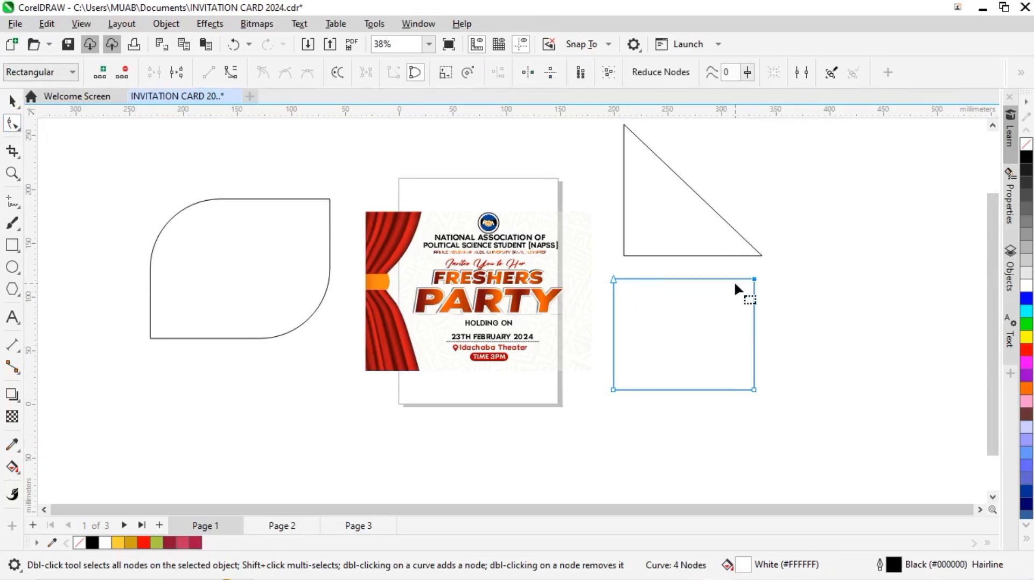
{"action": "left_click", "coordinate": [231, 76]}
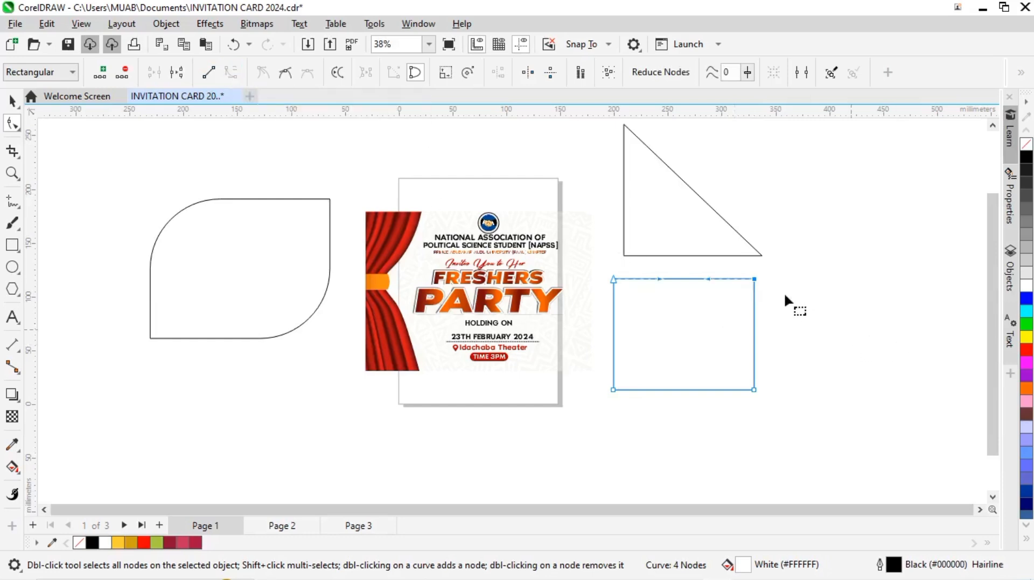
Step: Bend the shape's top edge into a wave with the curve handles, lowering its upper-right corner slightly
{"action": "left_click_drag", "start_coordinate": [706, 275], "coordinate": [752, 288]}
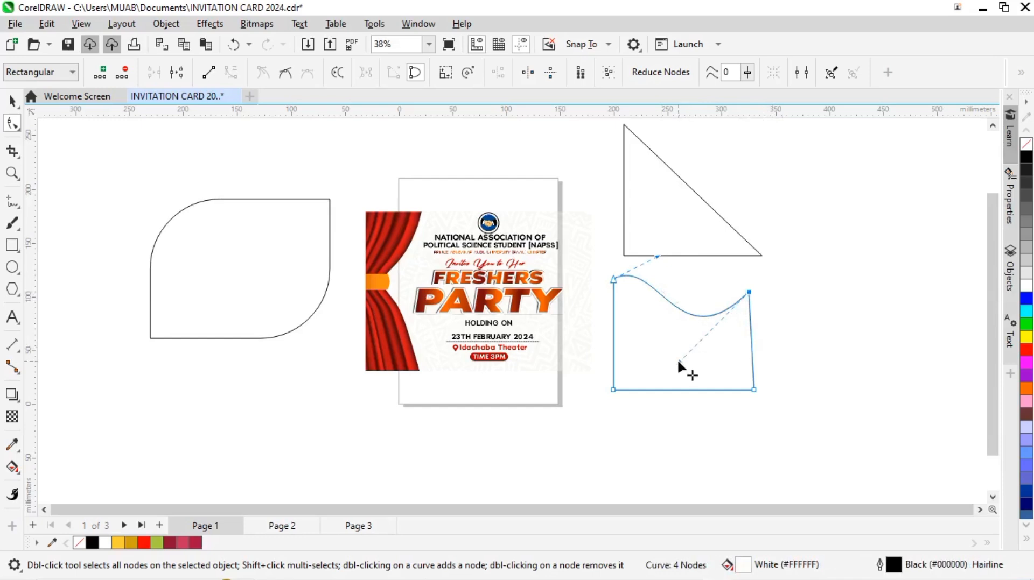
{"action": "left_click_drag", "start_coordinate": [656, 256], "coordinate": [658, 237]}
{"action": "scroll", "coordinate": [651, 312], "scroll_direction": "down", "scroll_amount": 1}
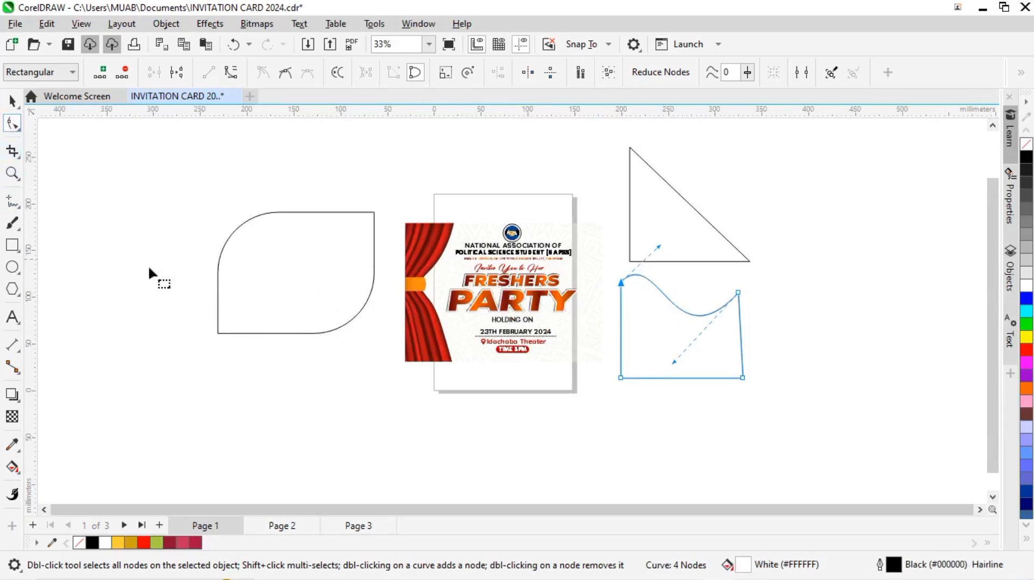
Step: Draw a three-sided polygon about 111 by 99 mm to the upper left of the rounded shape
{"action": "left_click", "coordinate": [12, 101]}
{"action": "left_click", "coordinate": [12, 245]}
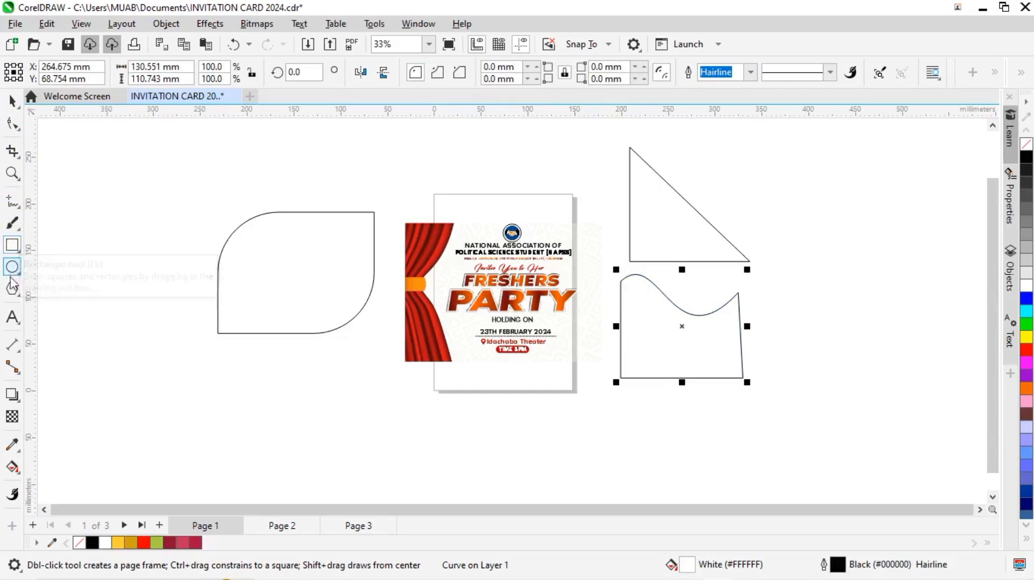
{"action": "left_click", "coordinate": [12, 289]}
{"action": "mouse_move", "coordinate": [97, 171]}
{"action": "left_mouse_down"}
{"action": "mouse_move", "coordinate": [205, 246]}
{"action": "mouse_move", "coordinate": [201, 300]}
{"action": "mouse_move", "coordinate": [212, 294]}
{"action": "left_mouse_up"}
{"action": "left_click", "coordinate": [12, 101]}
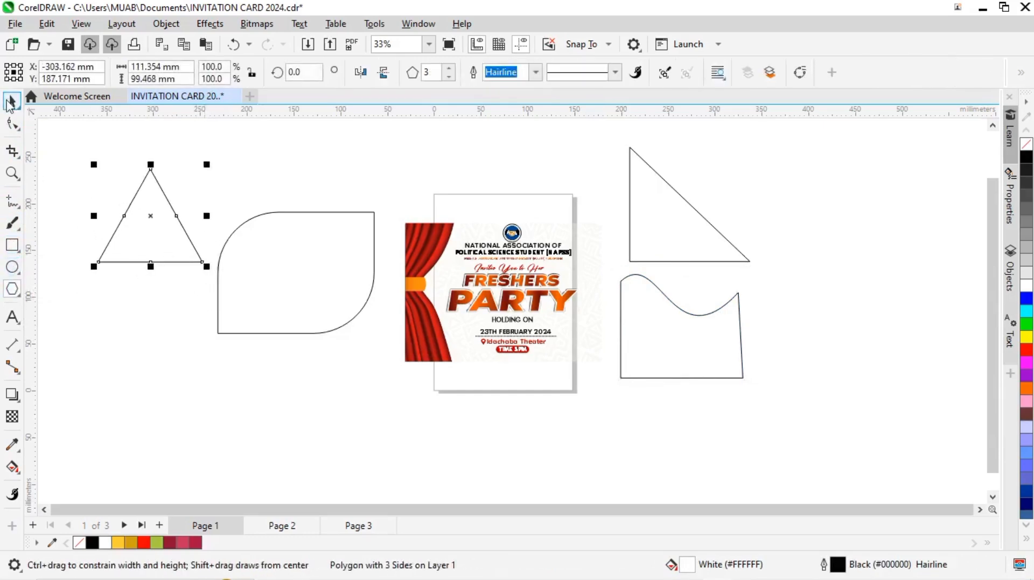
Step: Pull the polygon's bottom midpoint node inward to form a three-pointed star, and move the star down beside the rounded shape
{"action": "left_click", "coordinate": [11, 127]}
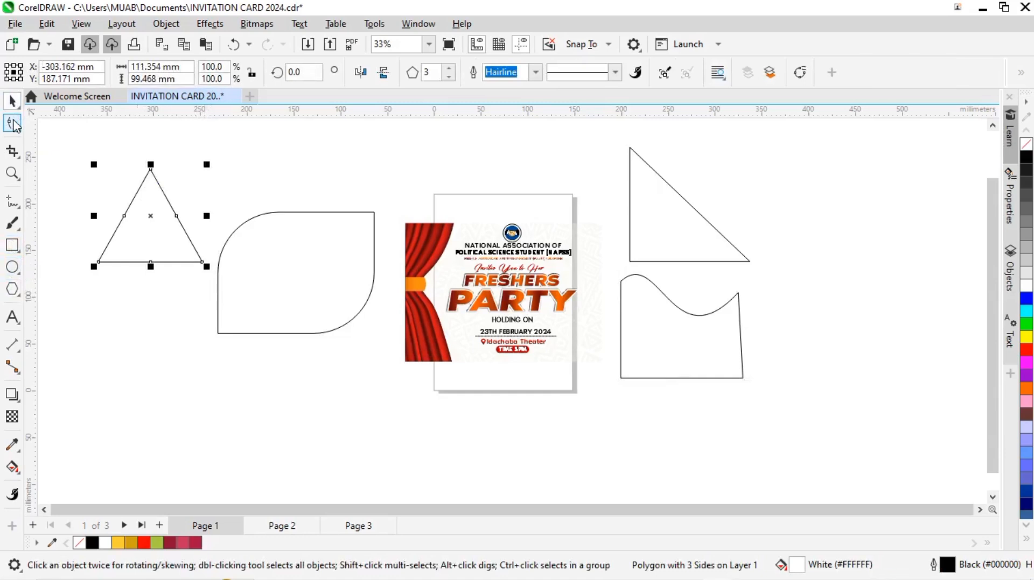
{"action": "right_click", "coordinate": [149, 205]}
{"action": "left_click", "coordinate": [105, 259]}
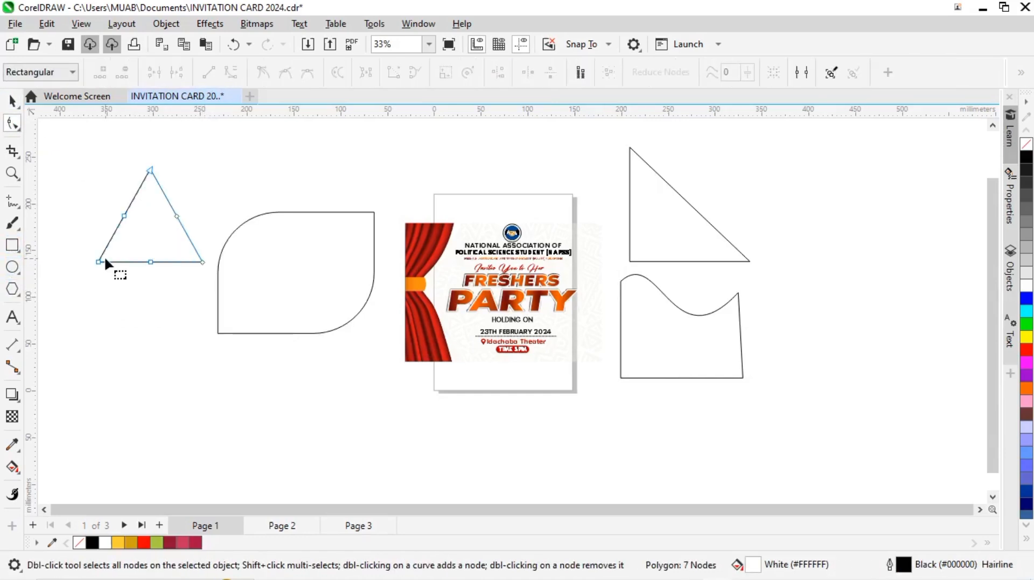
{"action": "left_click_drag", "start_coordinate": [149, 261], "coordinate": [144, 218]}
{"action": "scroll", "coordinate": [151, 248], "scroll_direction": "up", "scroll_amount": 3}
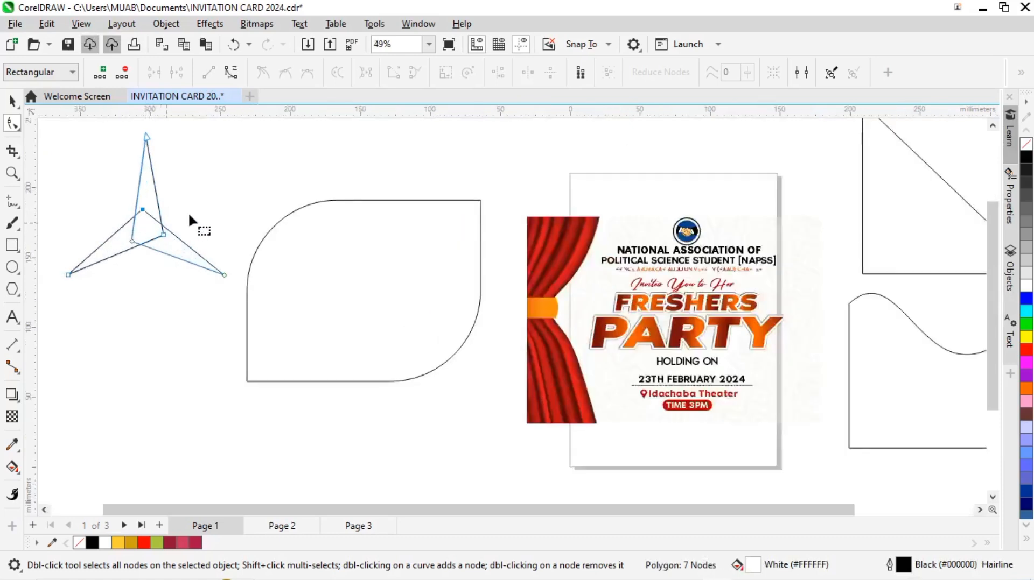
{"action": "left_click", "coordinate": [13, 101]}
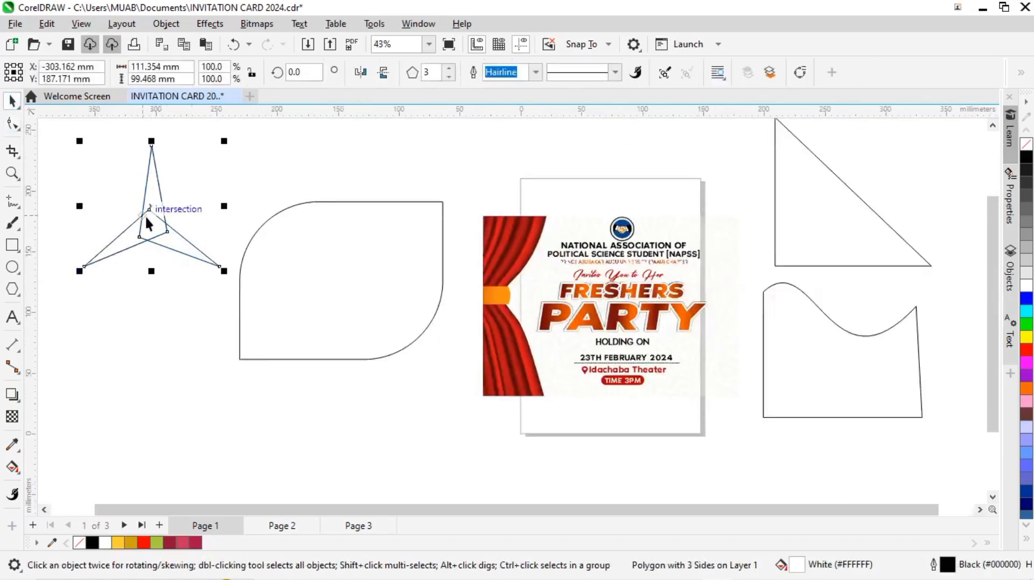
{"action": "left_click_drag", "start_coordinate": [149, 212], "coordinate": [139, 287]}
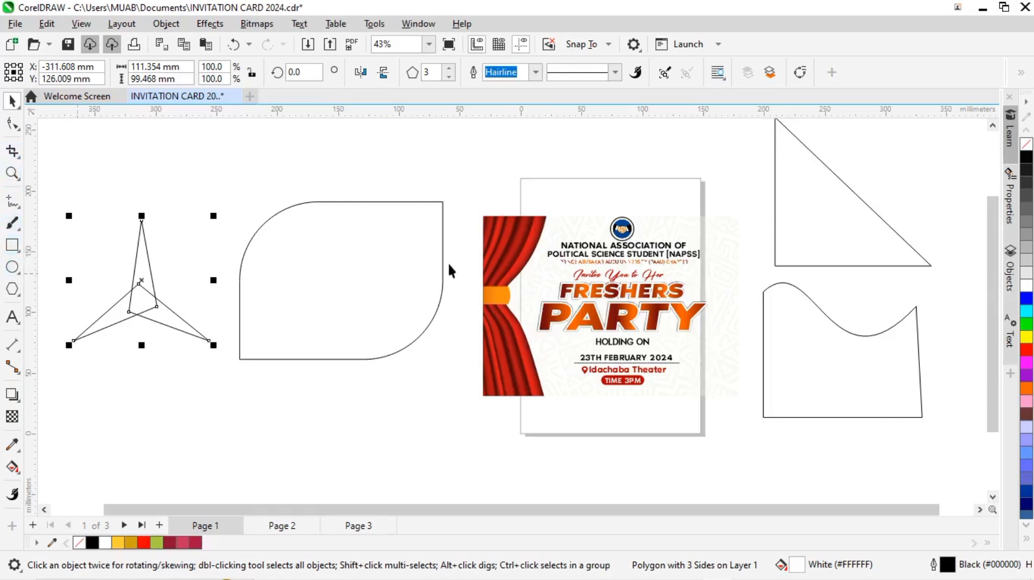
Step: Shift the invitation card slightly and paste a copy of its red curtain image outside the PowerClip
{"action": "left_click", "coordinate": [506, 254]}
{"action": "left_click_drag", "start_coordinate": [518, 255], "coordinate": [514, 259]}
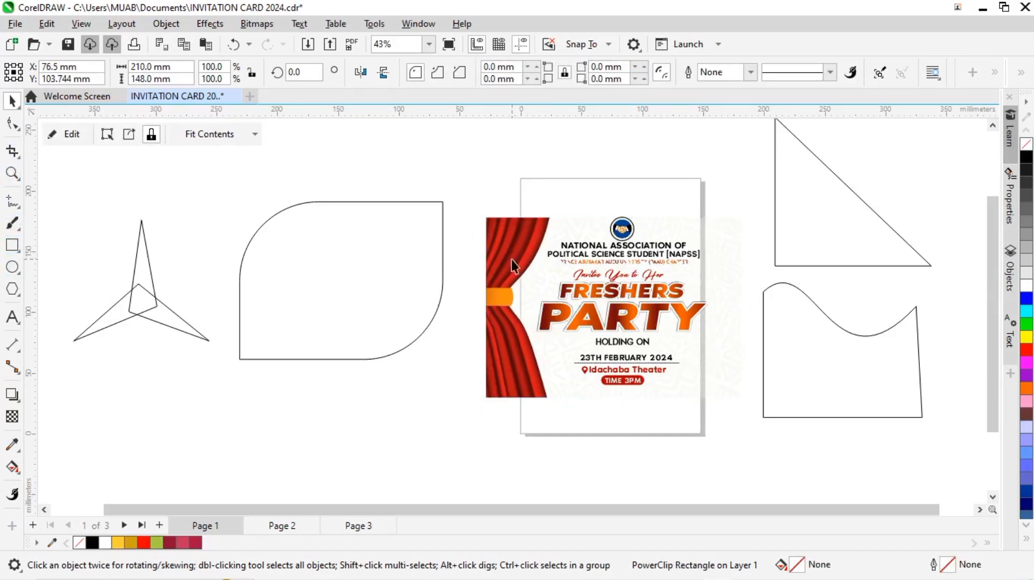
{"action": "left_click", "coordinate": [513, 260], "text": "ctrl"}
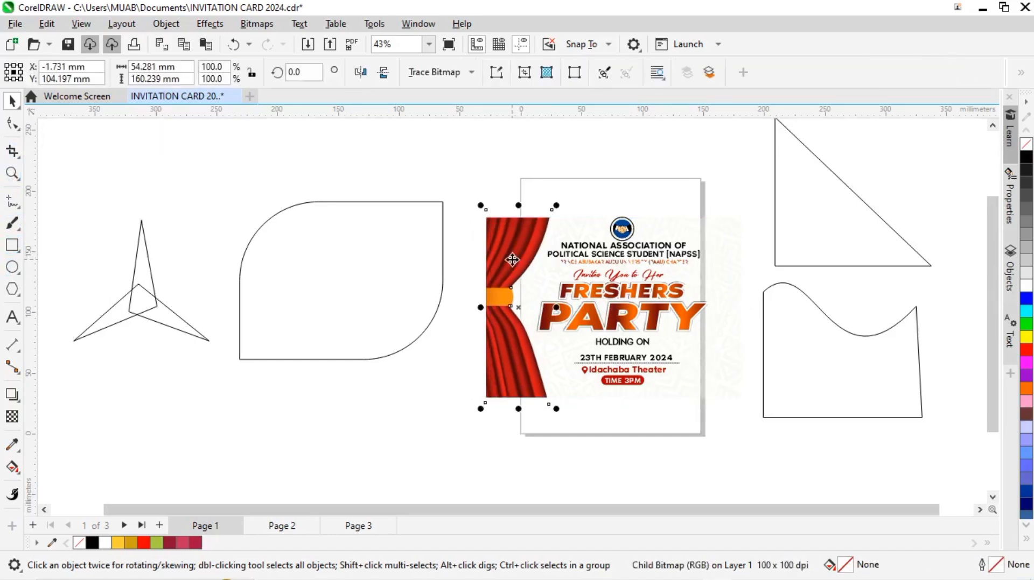
{"action": "left_click", "coordinate": [300, 181]}
{"action": "key", "text": "ctrl+v"}
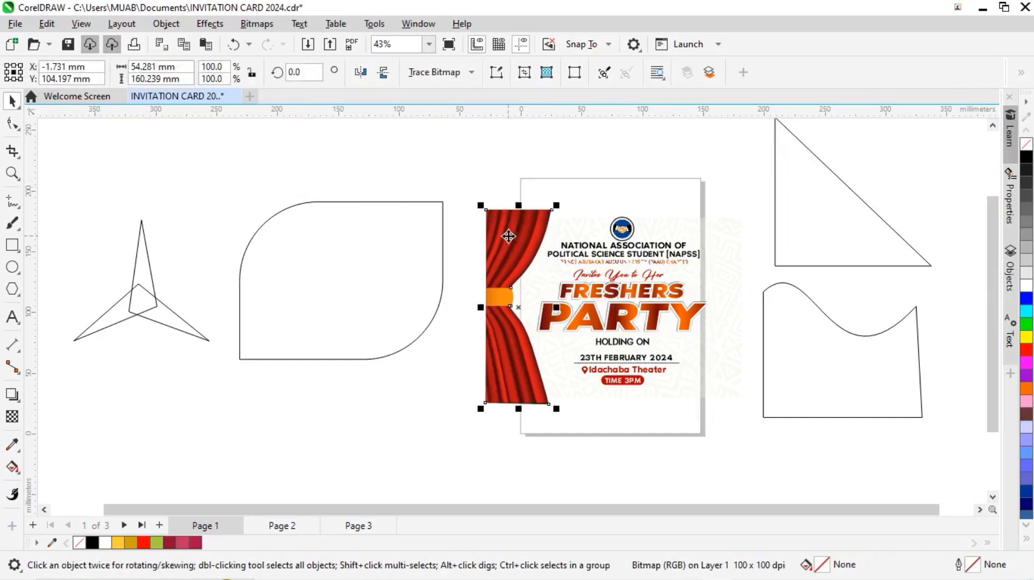
Step: Move the curtain copy over the lower part of the rounded shape, and add a node on its left edge near the top
{"action": "left_click_drag", "start_coordinate": [509, 236], "coordinate": [324, 315]}
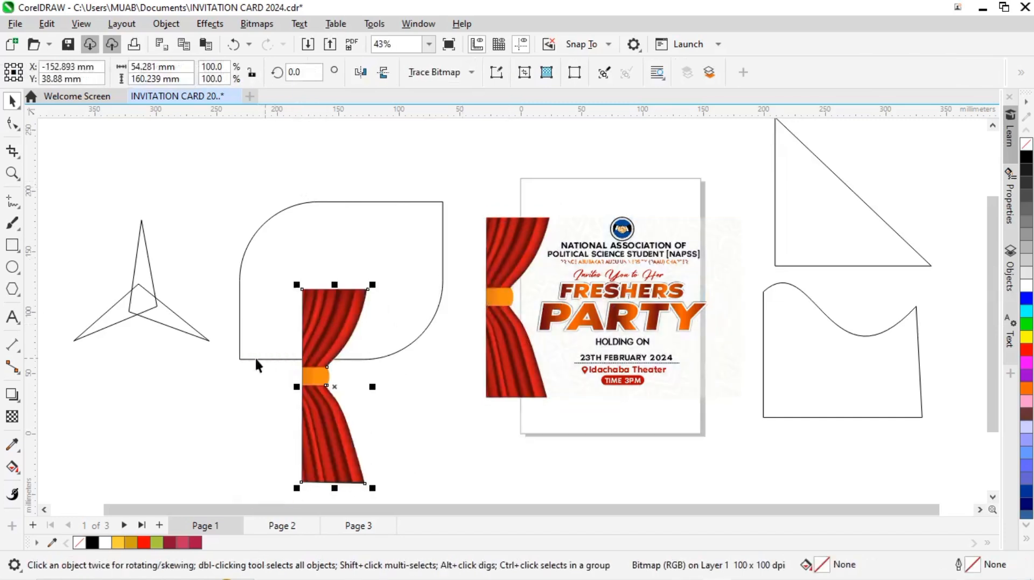
{"action": "left_click", "coordinate": [13, 123]}
{"action": "scroll", "coordinate": [387, 320], "scroll_direction": "up", "scroll_amount": 3}
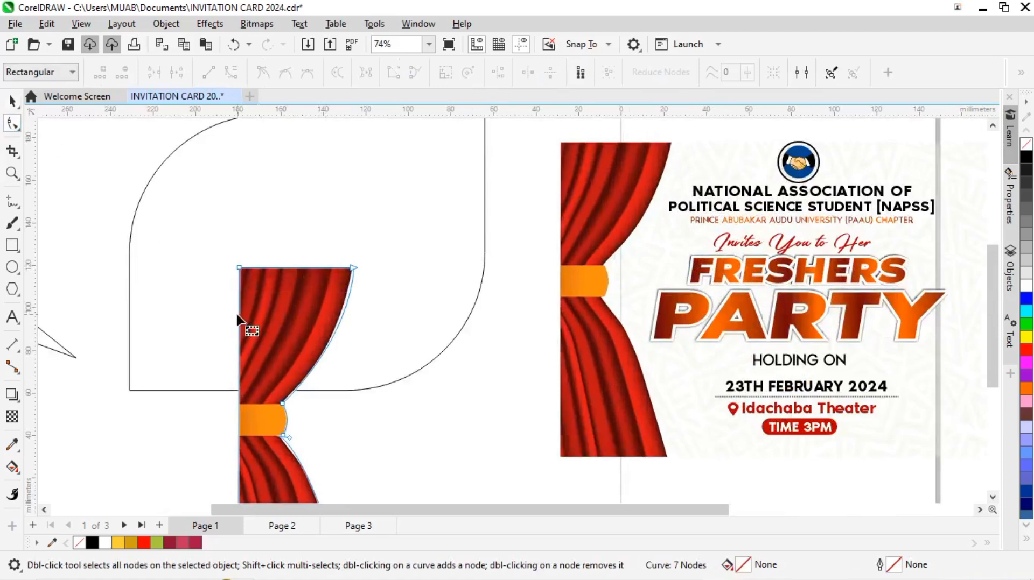
{"action": "double_click", "coordinate": [239, 311]}
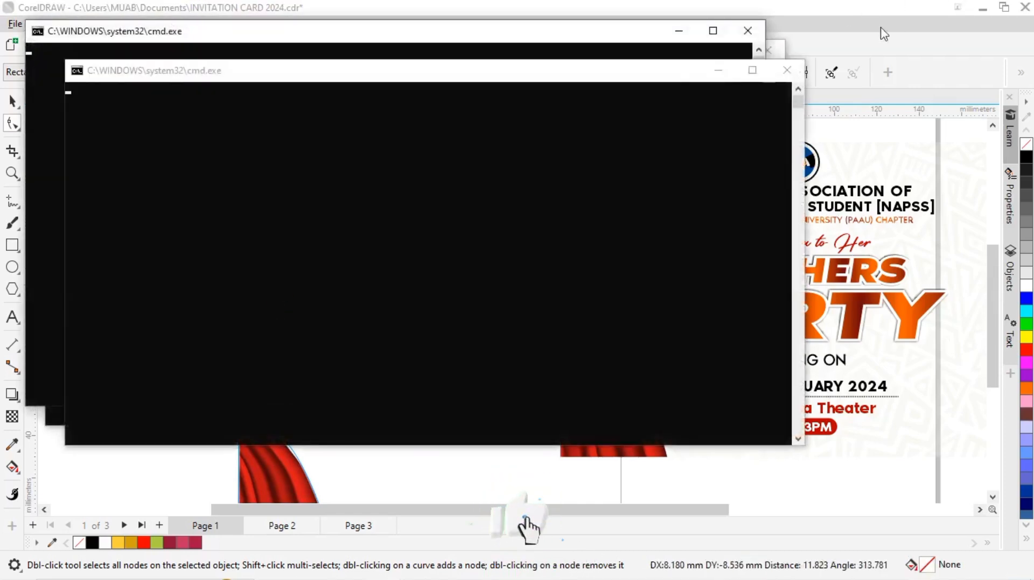
Step: Close the three command prompt windows covering the drawing
{"action": "left_click", "coordinate": [786, 70]}
{"action": "left_click", "coordinate": [747, 31]}
{"action": "left_click", "coordinate": [768, 51]}
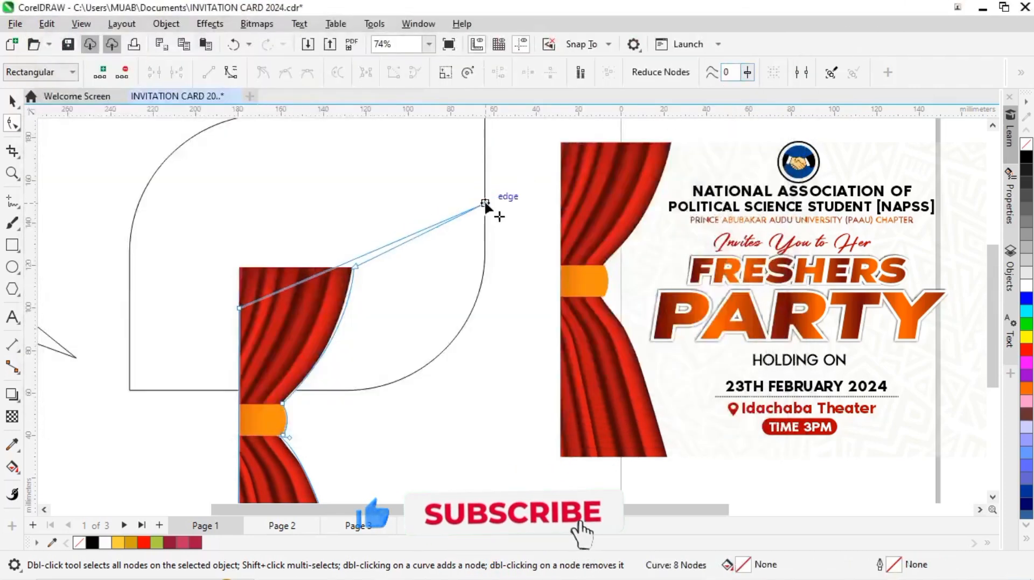
Step: Pull the curtain copy's upper-left corner node inward to cut away that corner of the image
{"action": "left_click_drag", "start_coordinate": [240, 269], "coordinate": [288, 316]}
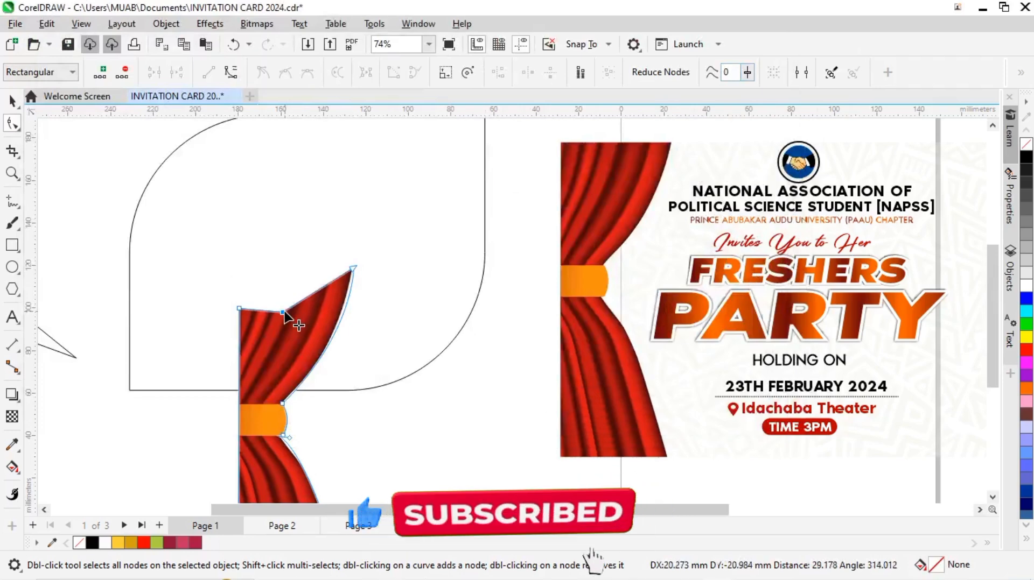
{"action": "scroll", "coordinate": [284, 282], "scroll_direction": "down", "scroll_amount": 1}
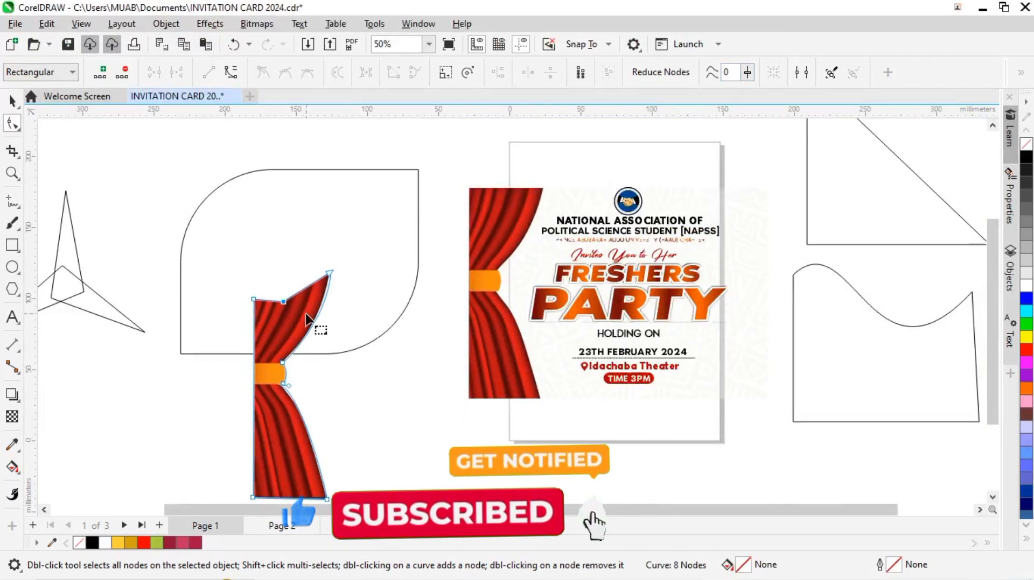
{"action": "scroll", "coordinate": [285, 366], "scroll_direction": "up", "scroll_amount": 1}
Step: Select the upper and lower nodes of the curtain copy's left edge and move them outward past the image
{"action": "left_click_drag", "start_coordinate": [233, 255], "coordinate": [259, 486]}
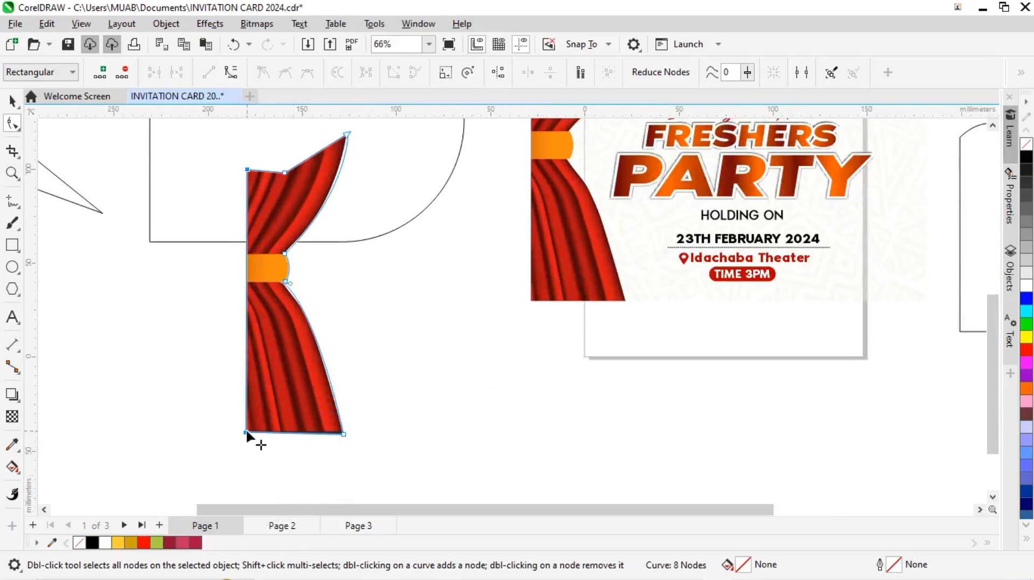
{"action": "left_click_drag", "start_coordinate": [245, 431], "coordinate": [228, 434]}
{"action": "scroll", "coordinate": [232, 281], "scroll_direction": "up", "scroll_amount": 2}
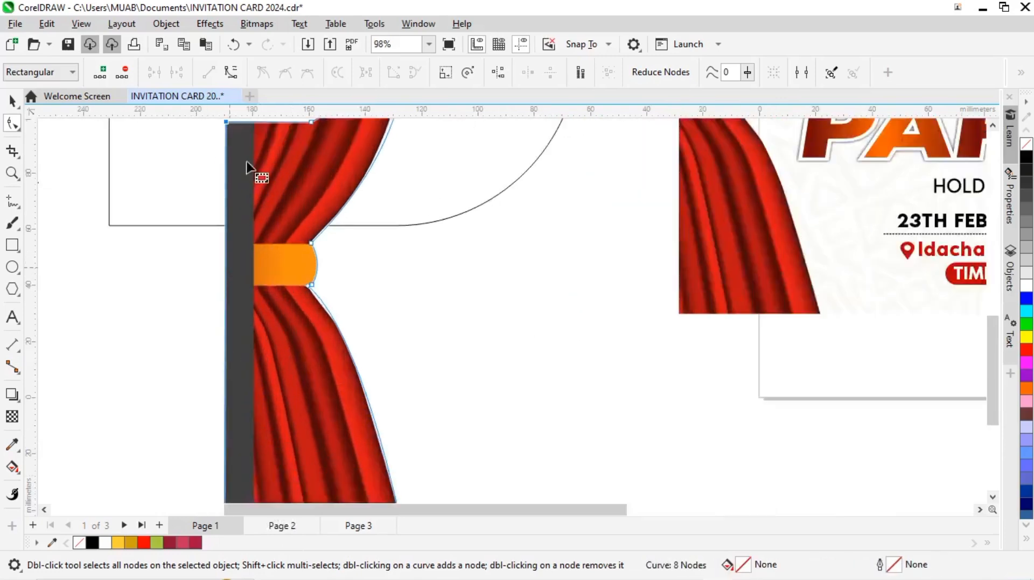
{"action": "scroll", "coordinate": [249, 300], "scroll_direction": "down", "scroll_amount": 2}
{"action": "left_click", "coordinate": [254, 211]}
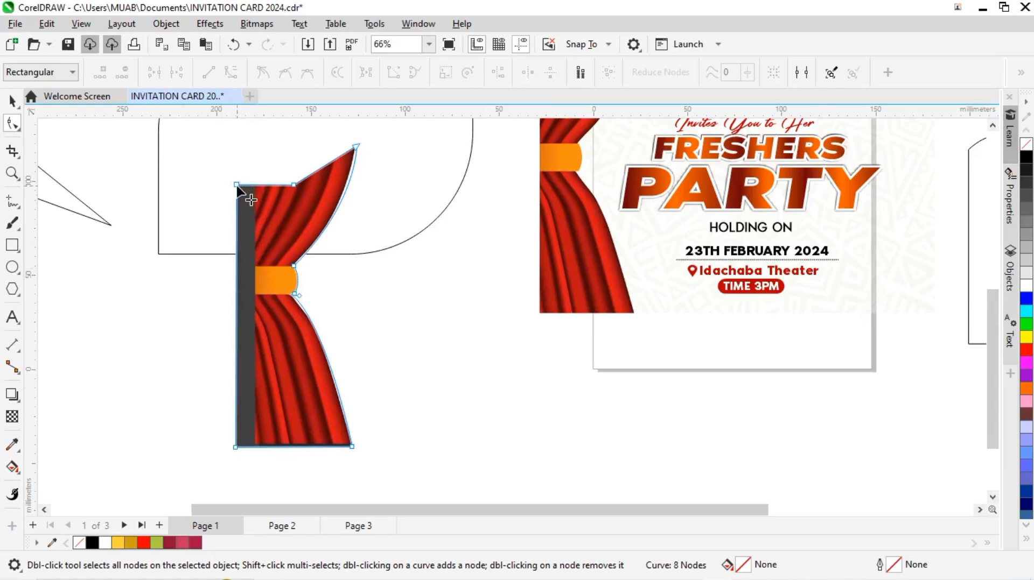
Step: Move both left-edge nodes back inward about 9 mm to the image edge, and raise the curtain copy's two bottom nodes slightly
{"action": "left_click_drag", "start_coordinate": [208, 173], "coordinate": [258, 477]}
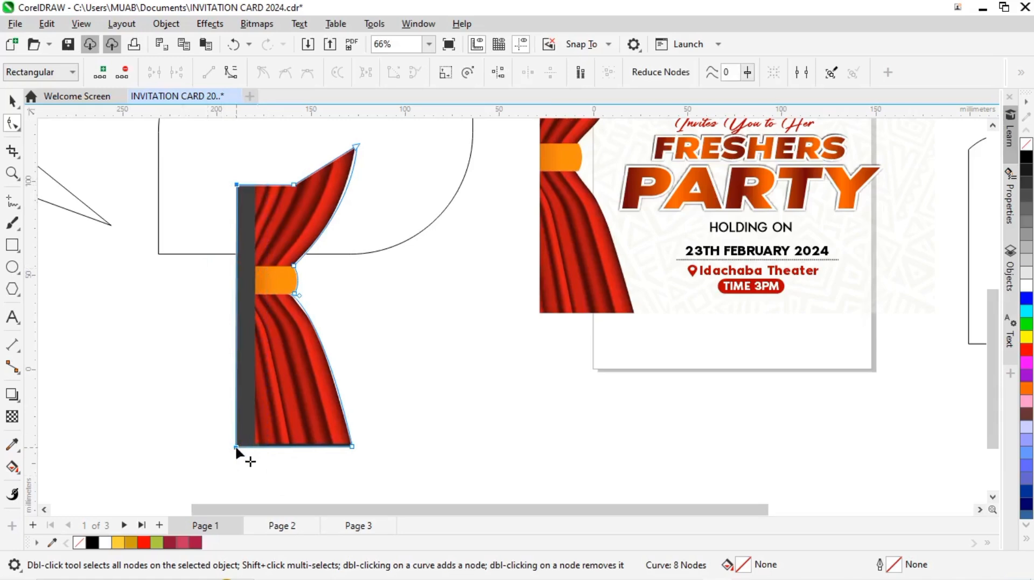
{"action": "left_click_drag", "start_coordinate": [236, 447], "coordinate": [253, 447]}
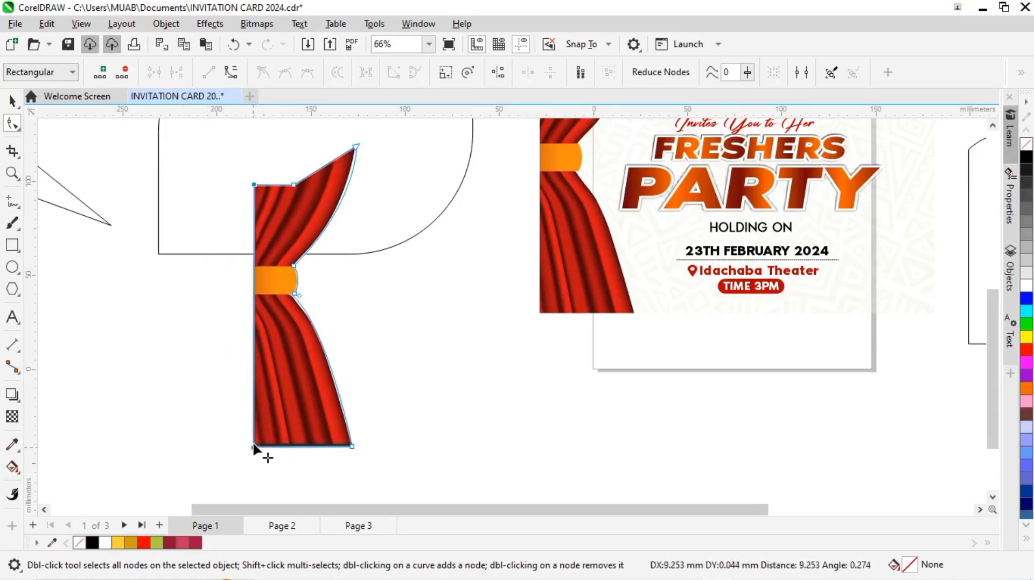
{"action": "left_click_drag", "start_coordinate": [361, 477], "coordinate": [241, 424]}
{"action": "scroll", "coordinate": [339, 452], "scroll_direction": "up", "scroll_amount": 1}
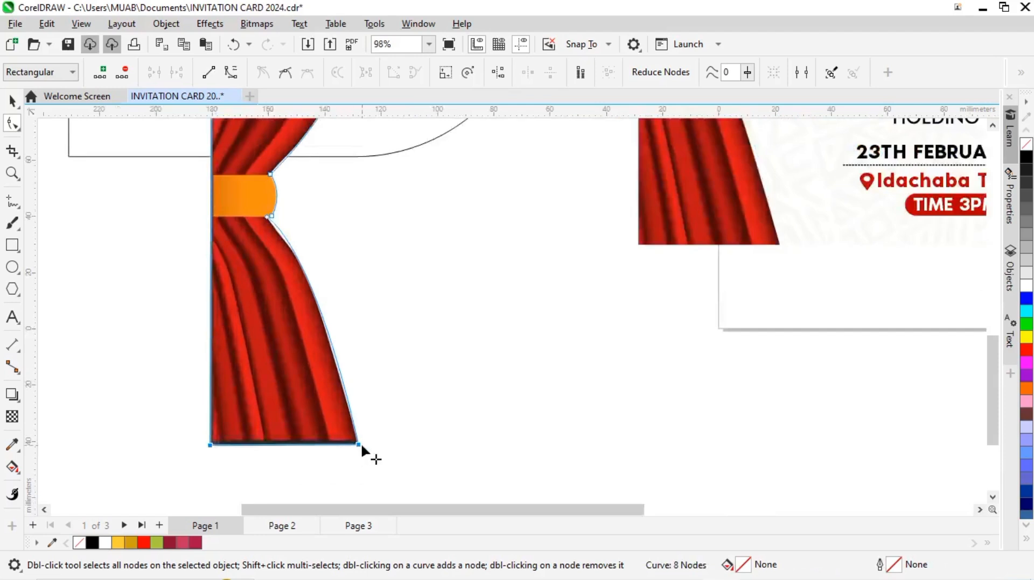
{"action": "left_click_drag", "start_coordinate": [360, 443], "coordinate": [359, 439]}
Step: Delete the inward-pulled node on the curtain copy's top edge to leave a straight slanted edge
{"action": "scroll", "coordinate": [396, 453], "scroll_direction": "down", "scroll_amount": 1}
{"action": "left_click_drag", "start_coordinate": [255, 187], "coordinate": [279, 444]}
{"action": "scroll", "coordinate": [287, 458], "scroll_direction": "up", "scroll_amount": 1}
{"action": "scroll", "coordinate": [281, 444], "scroll_direction": "down", "scroll_amount": 2}
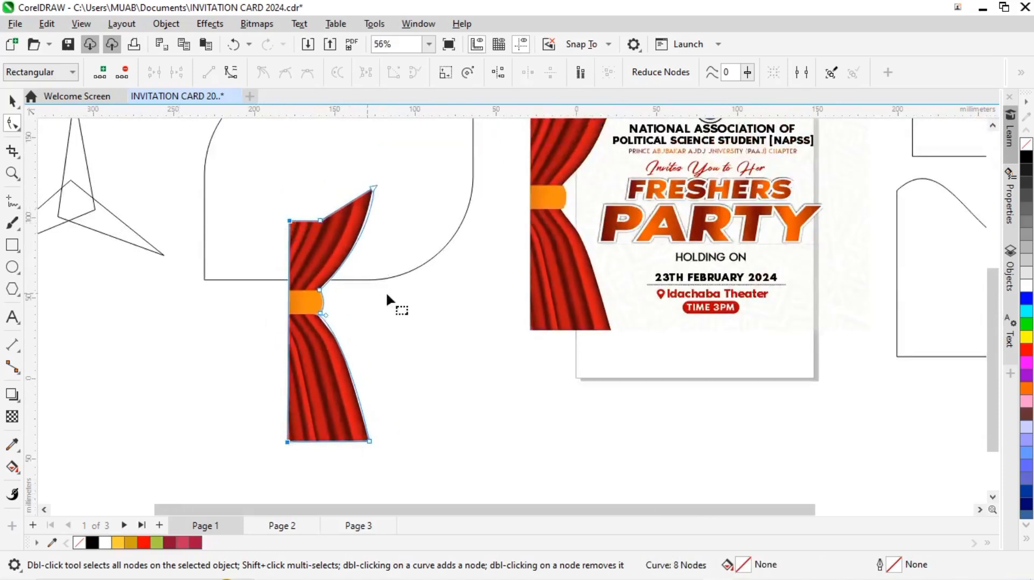
{"action": "scroll", "coordinate": [364, 207], "scroll_direction": "up", "scroll_amount": 1}
{"action": "scroll", "coordinate": [356, 205], "scroll_direction": "down", "scroll_amount": 2}
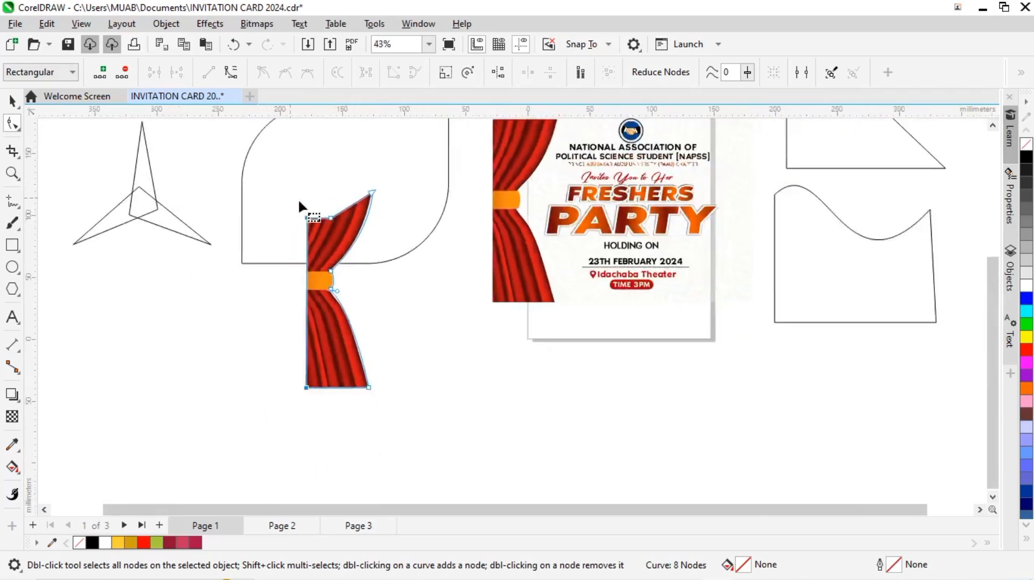
{"action": "double_click", "coordinate": [330, 219]}
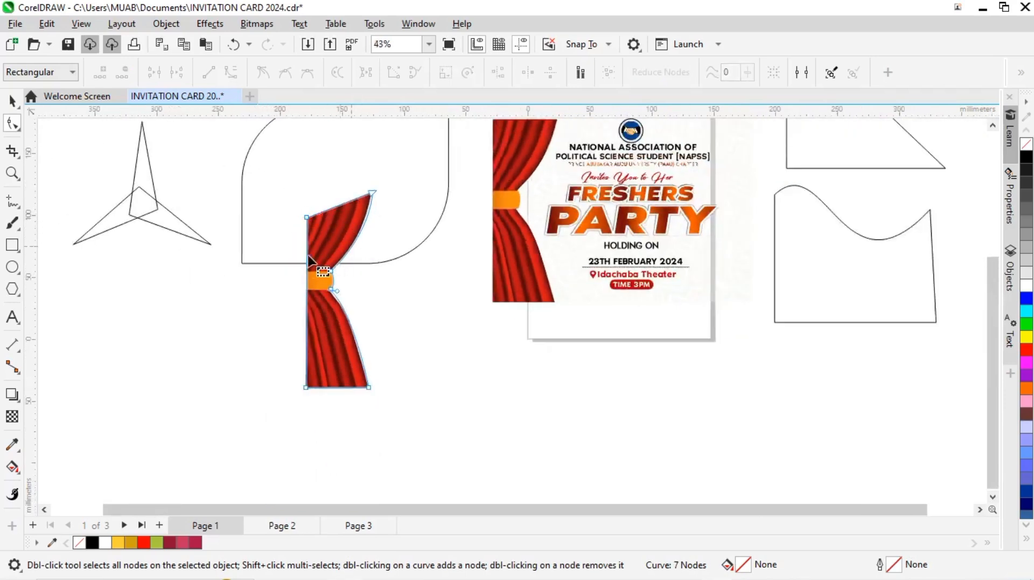
{"action": "scroll", "coordinate": [309, 174], "scroll_direction": "up", "scroll_amount": 2}
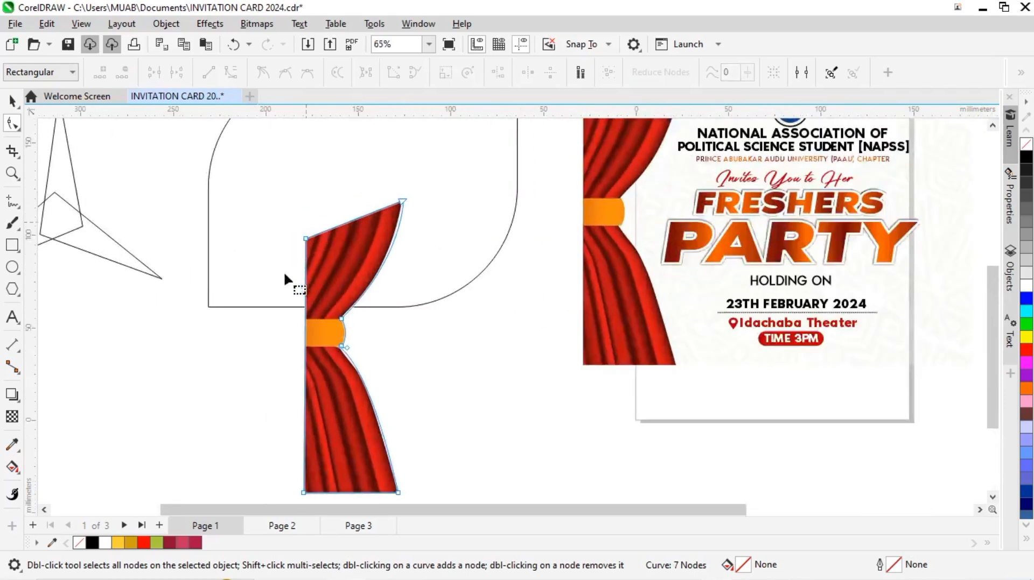
{"action": "scroll", "coordinate": [302, 315], "scroll_direction": "down", "scroll_amount": 2}
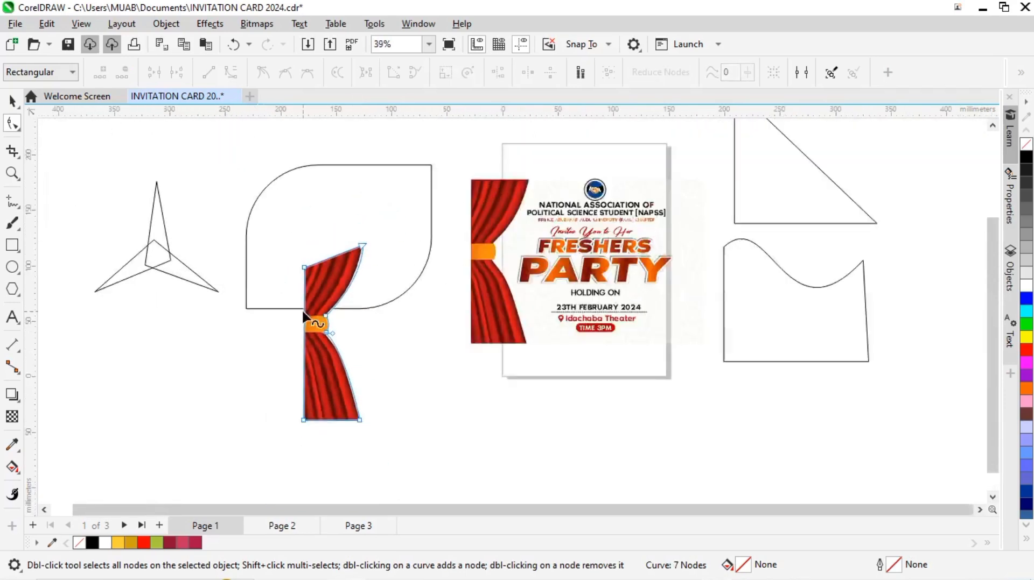
Step: Draw a square about 111 by 111 mm to the right of the triangle
{"action": "left_click", "coordinate": [13, 101]}
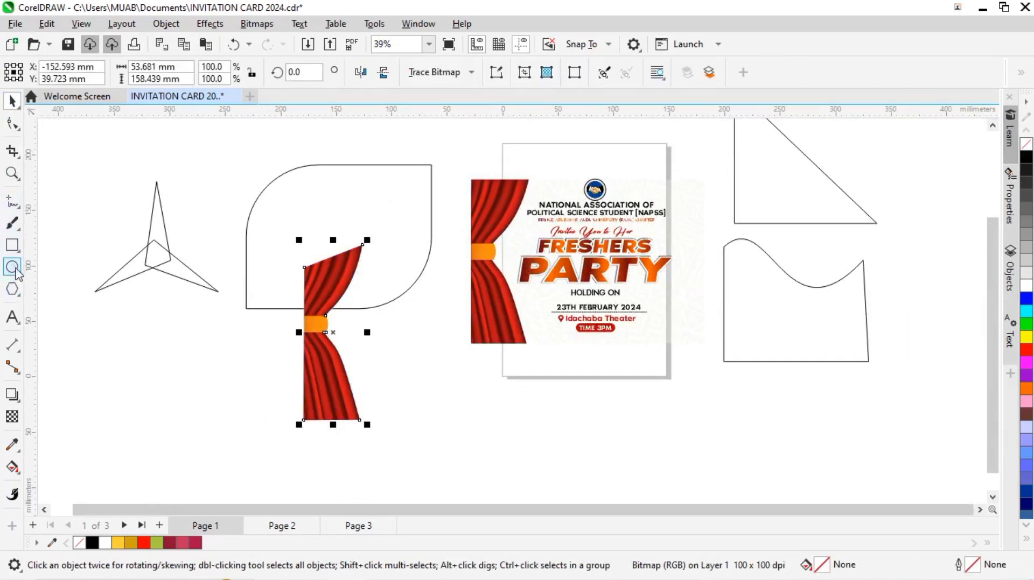
{"action": "left_click", "coordinate": [12, 245]}
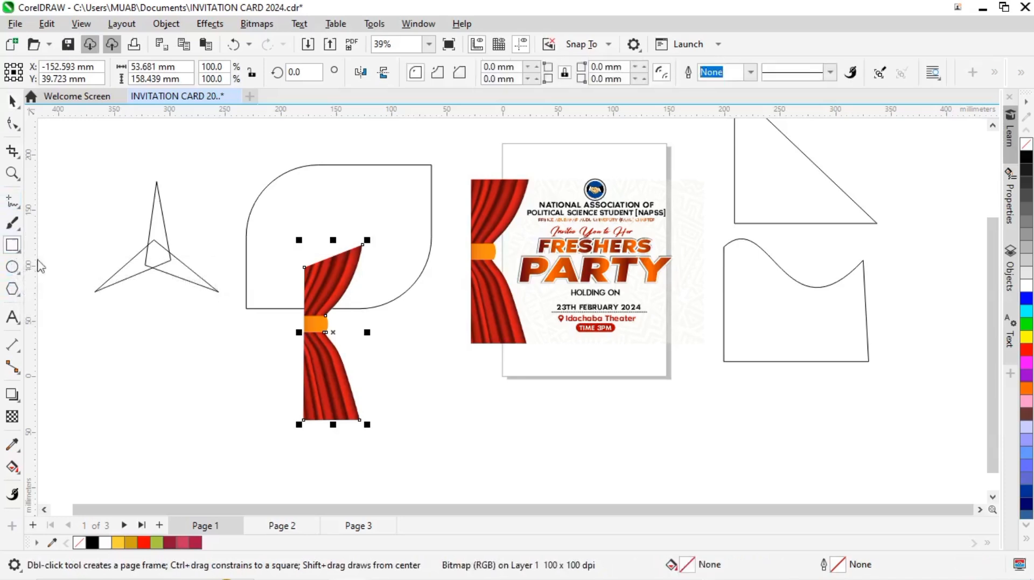
{"action": "scroll", "coordinate": [450, 258], "scroll_direction": "down", "scroll_amount": 1}
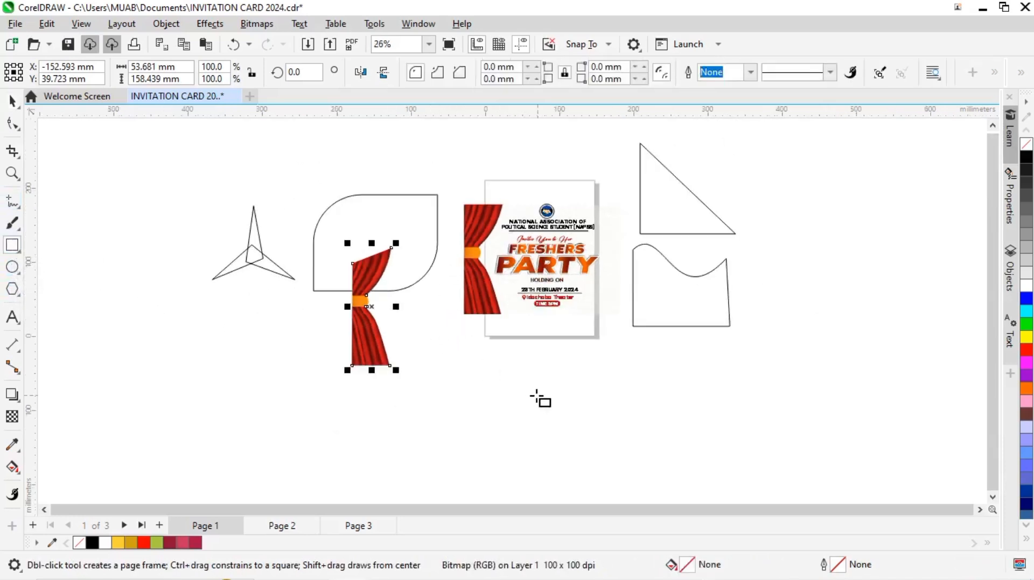
{"action": "left_click_drag", "start_coordinate": [787, 182], "coordinate": [870, 264]}
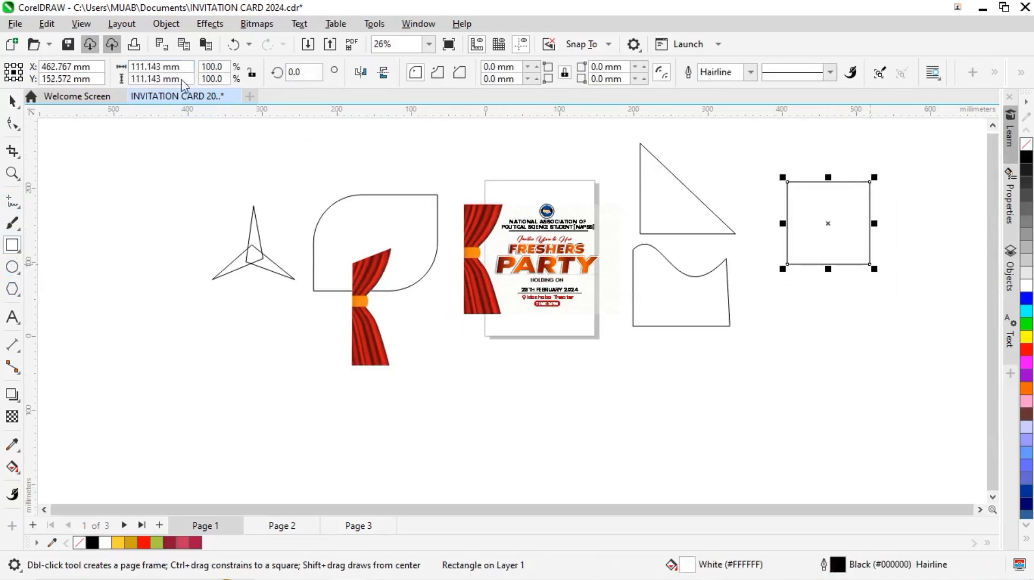
Step: Try rounding all four corners of the square to a radius of about 54 mm, and undo the rounding
{"action": "left_click", "coordinate": [12, 124]}
{"action": "left_click_drag", "start_coordinate": [869, 184], "coordinate": [868, 183]}
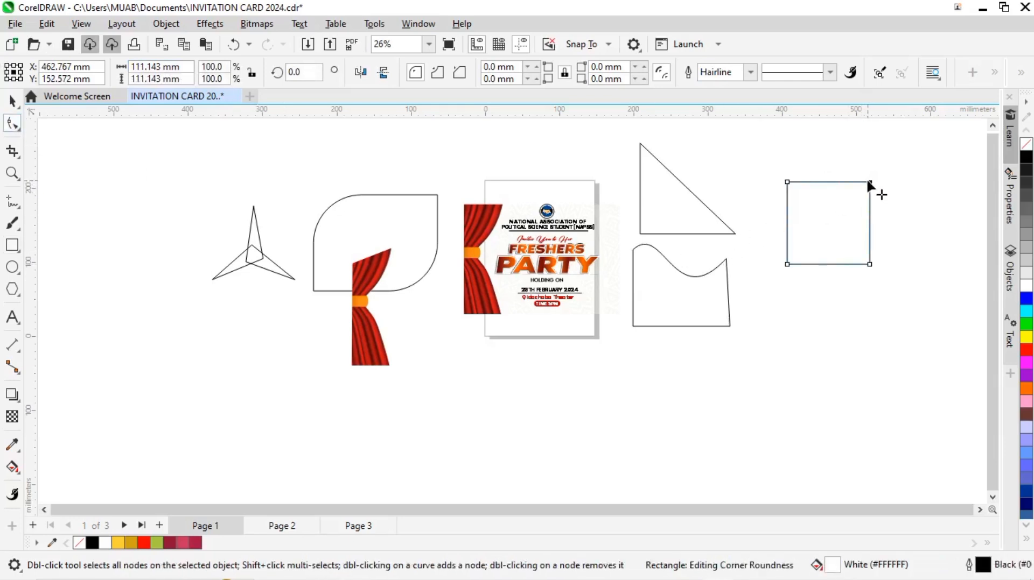
{"action": "right_click", "coordinate": [832, 202]}
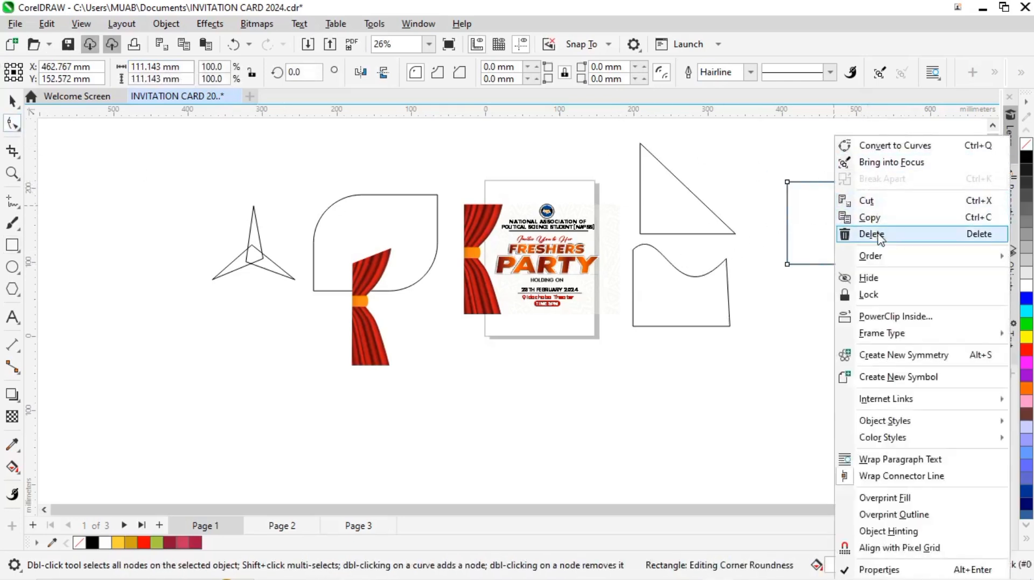
{"action": "left_click", "coordinate": [789, 186]}
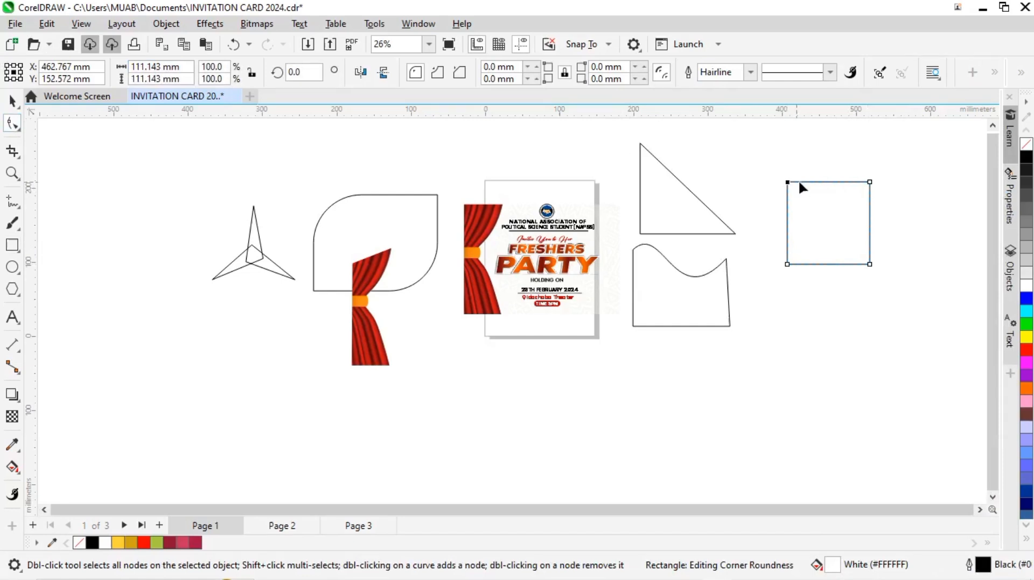
{"action": "left_click_drag", "start_coordinate": [871, 184], "coordinate": [856, 221]}
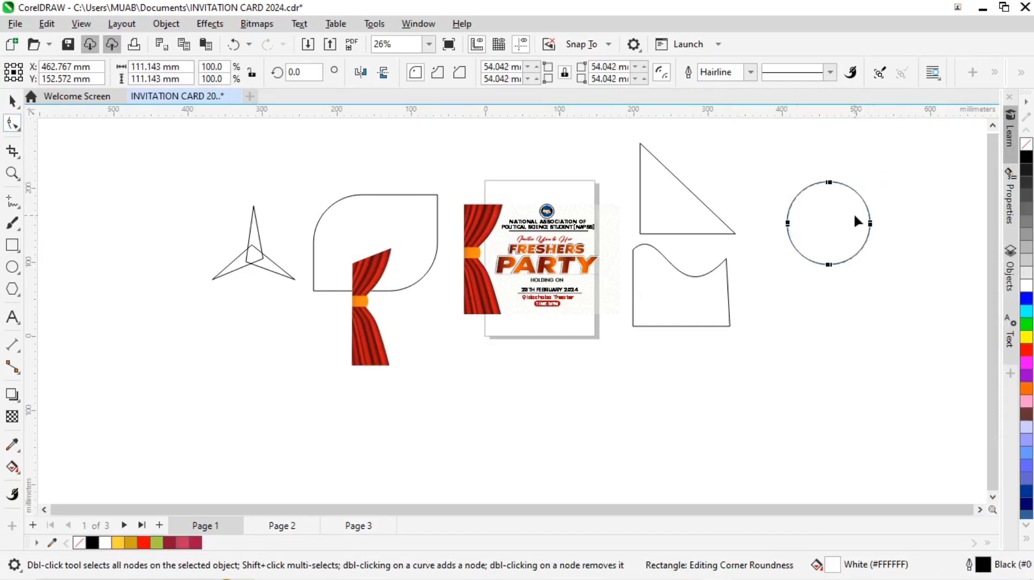
{"action": "scroll", "coordinate": [835, 187], "scroll_direction": "up", "scroll_amount": 1}
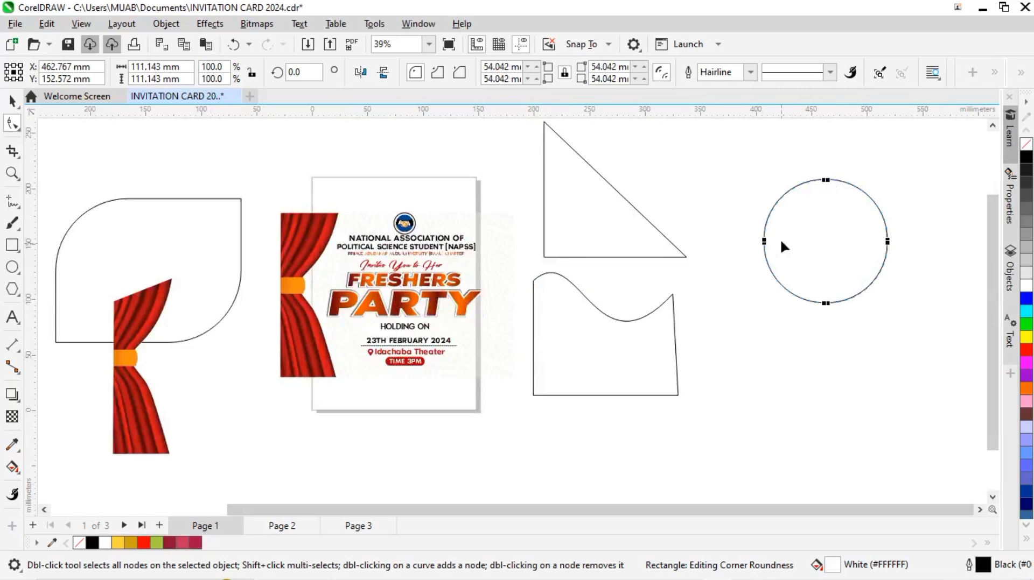
{"action": "key", "text": "ctrl+z"}
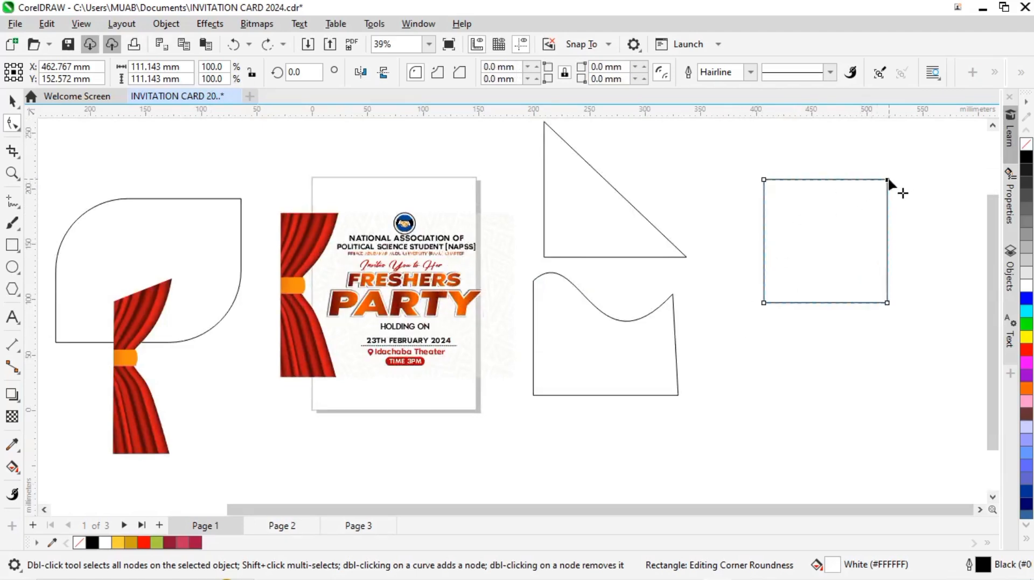
Step: Round only the square's upper-right corner to a radius of about 55.6 mm, and convert the square to curves
{"action": "left_click_drag", "start_coordinate": [885, 183], "coordinate": [796, 302]}
{"action": "right_click", "coordinate": [796, 303]}
{"action": "left_click", "coordinate": [796, 277]}
{"action": "right_click", "coordinate": [793, 268]}
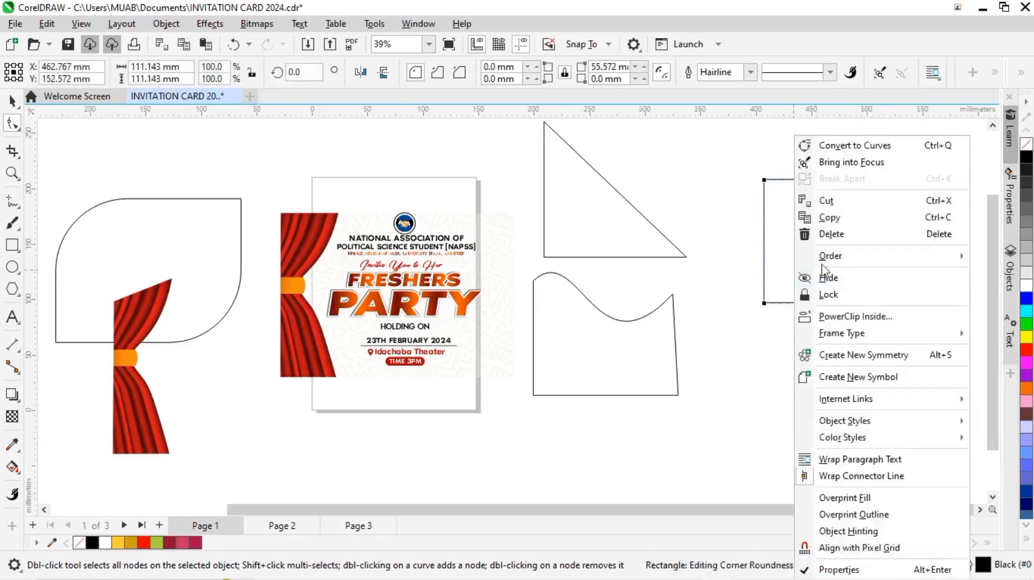
{"action": "left_click", "coordinate": [841, 147]}
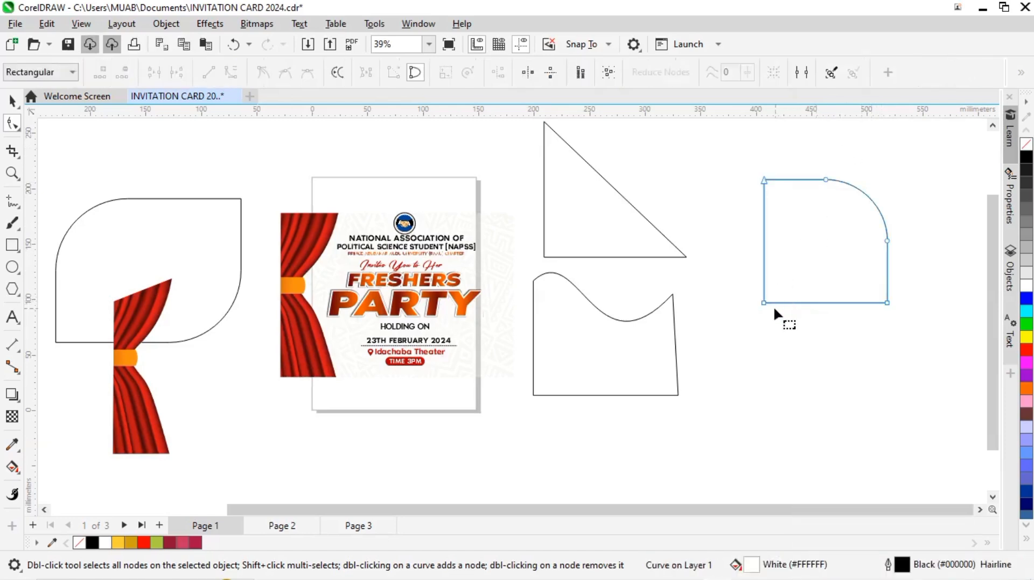
Step: Add a node near the middle of the shape's bottom edge and pull it upward to form an inverted V notch
{"action": "left_click", "coordinate": [819, 300]}
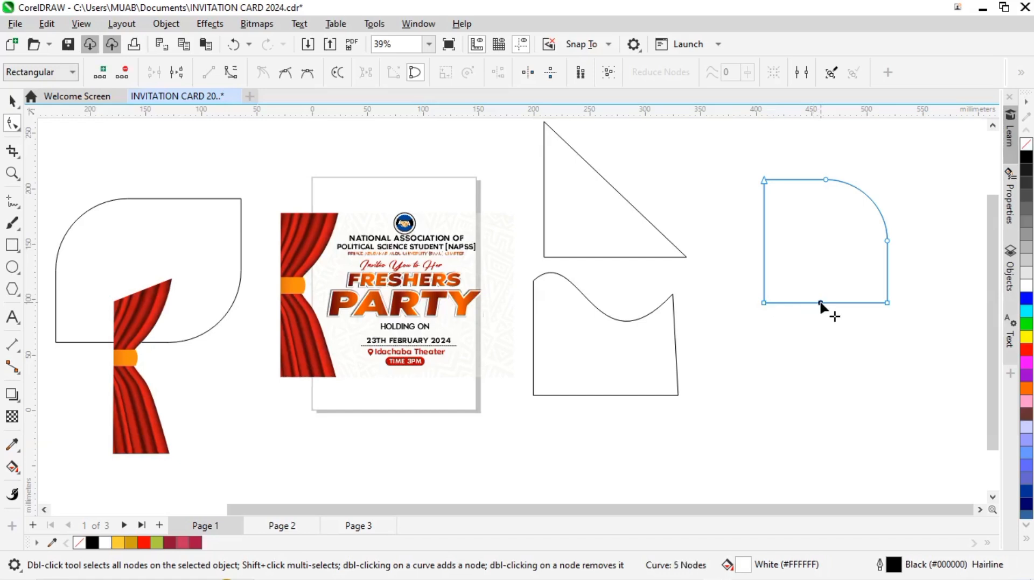
{"action": "left_click_drag", "start_coordinate": [819, 300], "coordinate": [818, 240]}
{"action": "scroll", "coordinate": [726, 271], "scroll_direction": "down", "scroll_amount": 1}
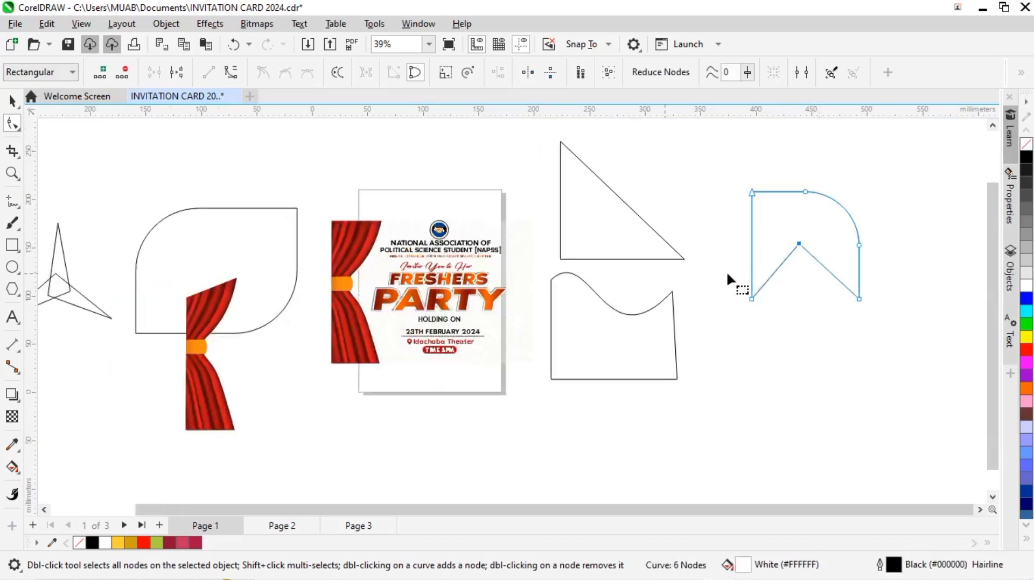
{"action": "scroll", "coordinate": [781, 238], "scroll_direction": "up", "scroll_amount": 2}
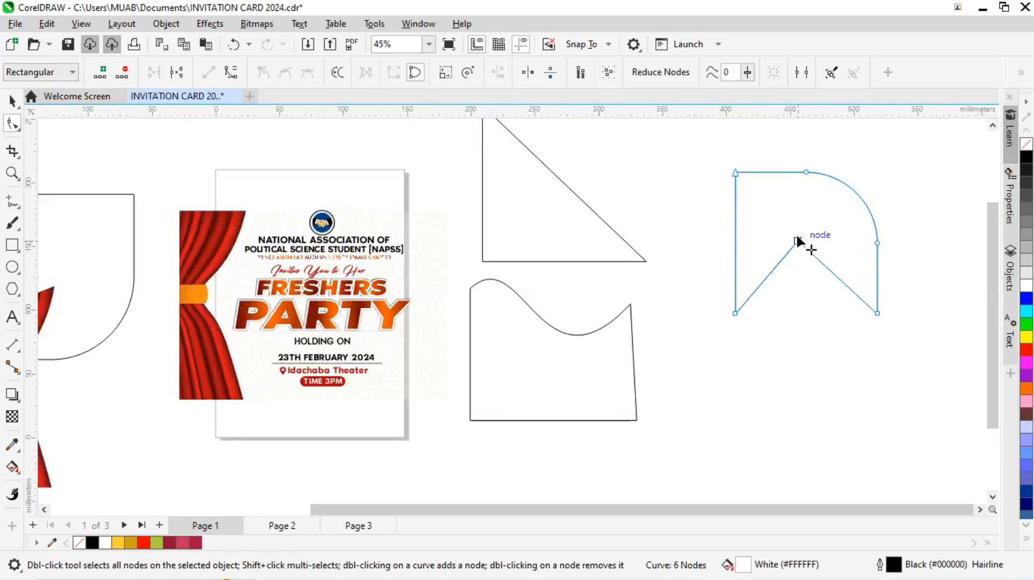
{"action": "left_click_drag", "start_coordinate": [797, 242], "coordinate": [796, 228]}
{"action": "scroll", "coordinate": [755, 236], "scroll_direction": "down", "scroll_amount": 1}
{"action": "scroll", "coordinate": [755, 235], "scroll_direction": "down", "scroll_amount": 2}
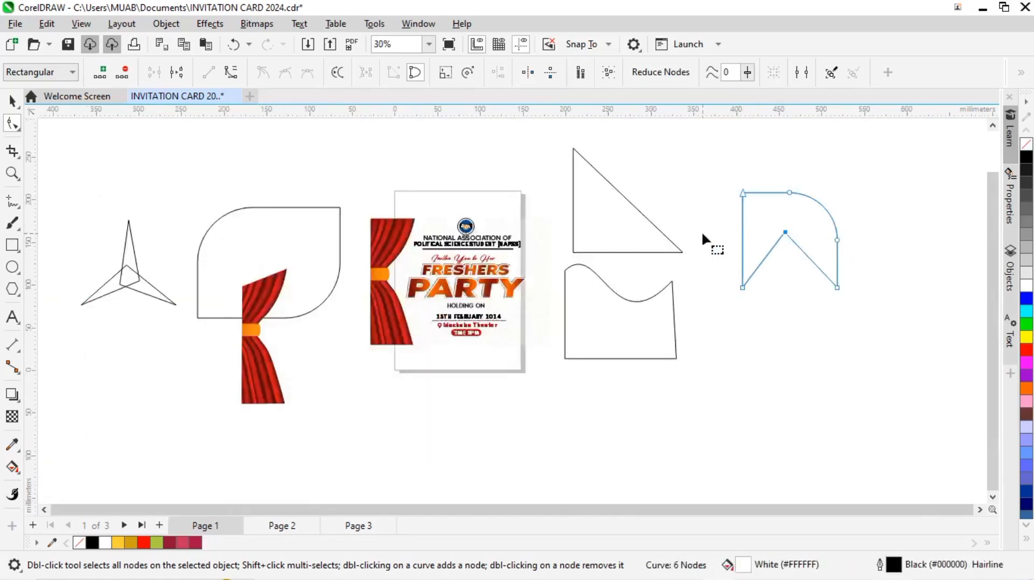
{"action": "left_click", "coordinate": [12, 100]}
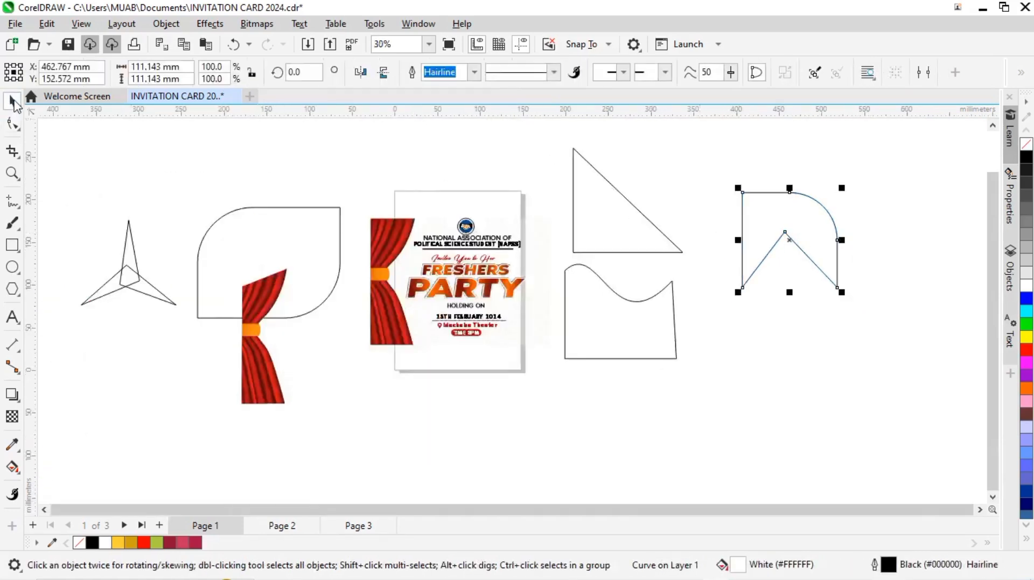
{"action": "scroll", "coordinate": [656, 204], "scroll_direction": "down", "scroll_amount": 1}
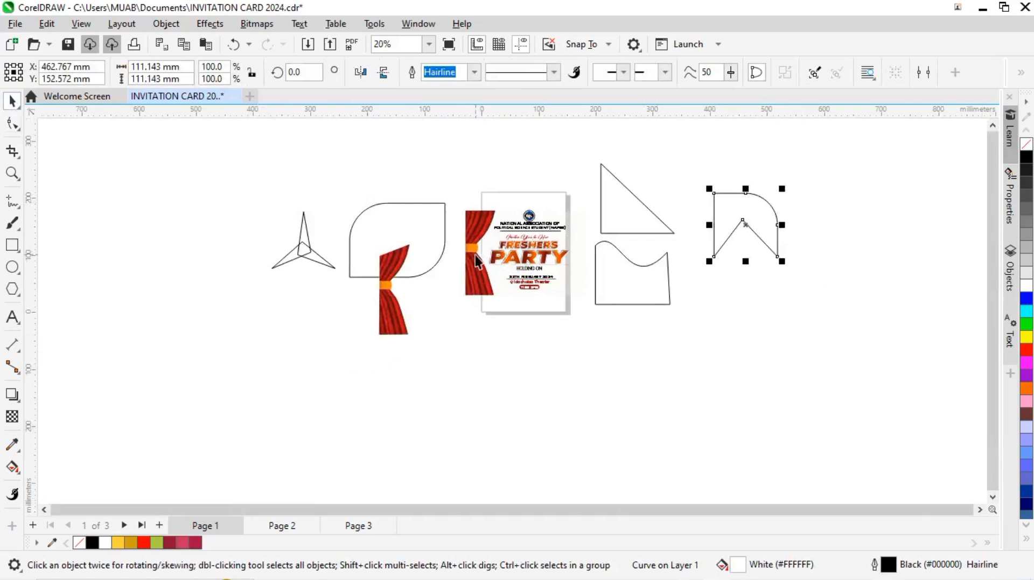
{"action": "left_click", "coordinate": [17, 128]}
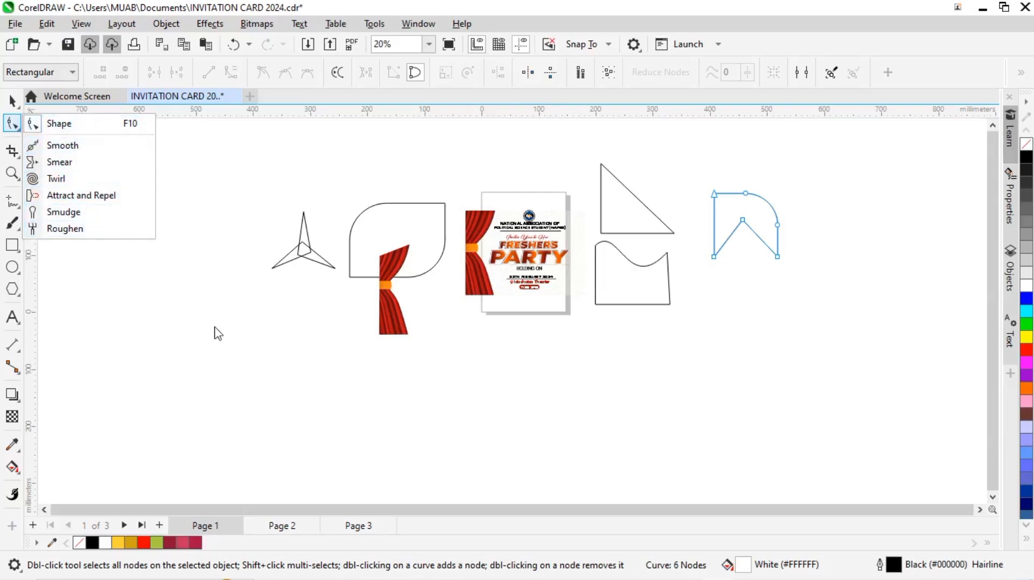
{"action": "left_click", "coordinate": [202, 317]}
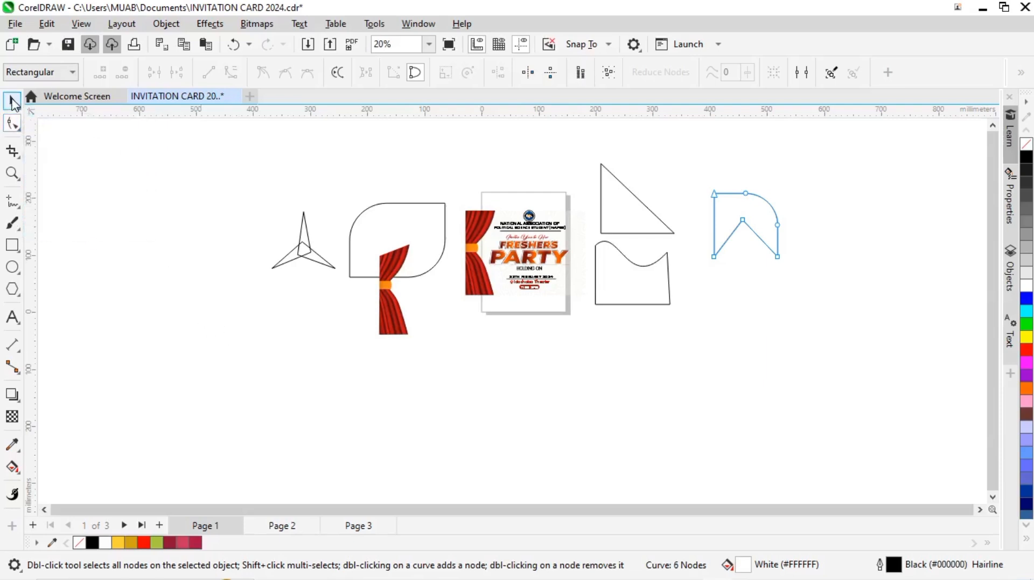
{"action": "left_click", "coordinate": [12, 101]}
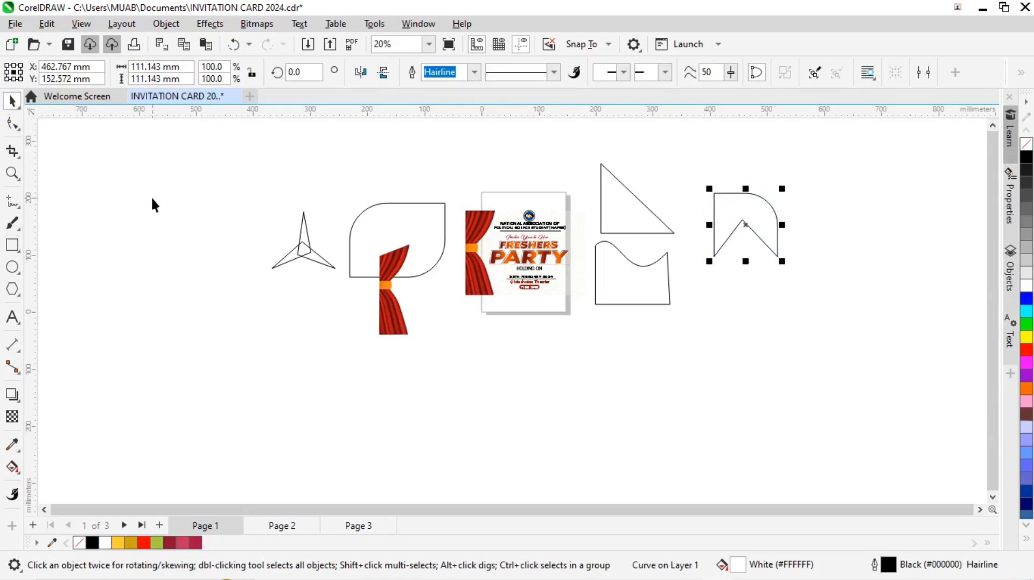
Step: Move the curtain copy up and left over the rounded shape's left edge, and open its context commands
{"action": "scroll", "coordinate": [376, 266], "scroll_direction": "up", "scroll_amount": 1}
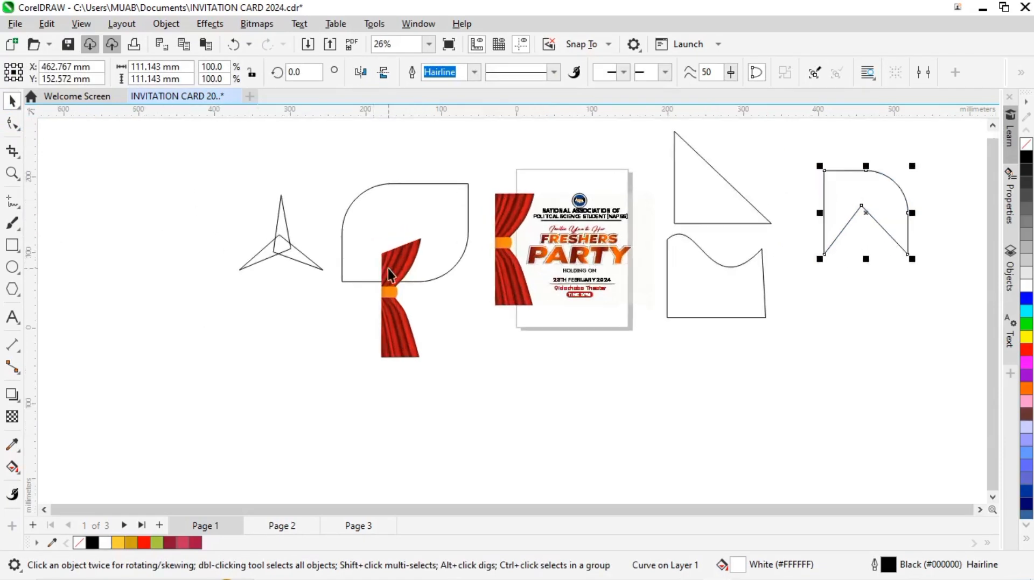
{"action": "left_click", "coordinate": [392, 269]}
{"action": "left_click_drag", "start_coordinate": [375, 267], "coordinate": [361, 249]}
{"action": "right_click", "coordinate": [366, 270]}
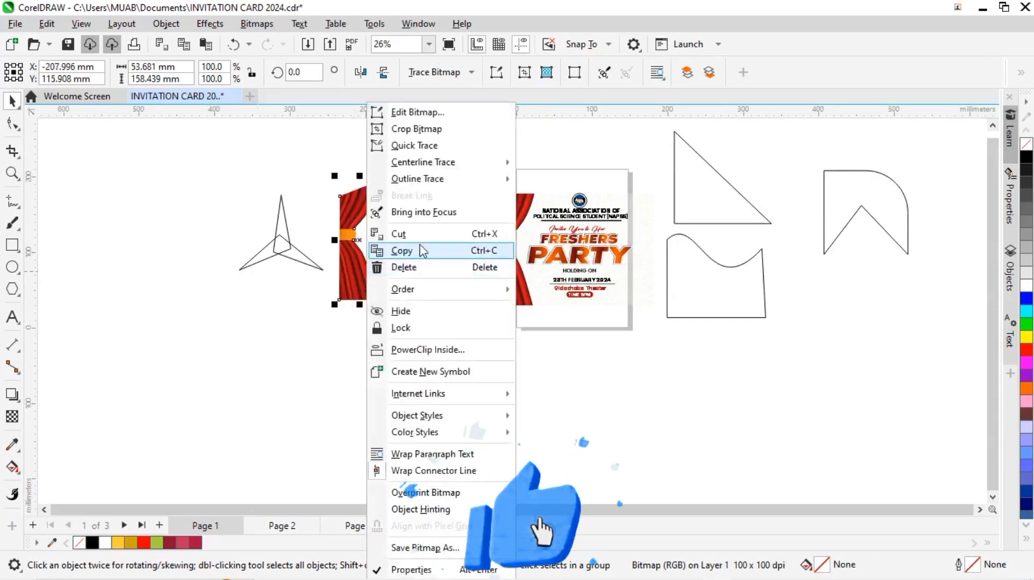